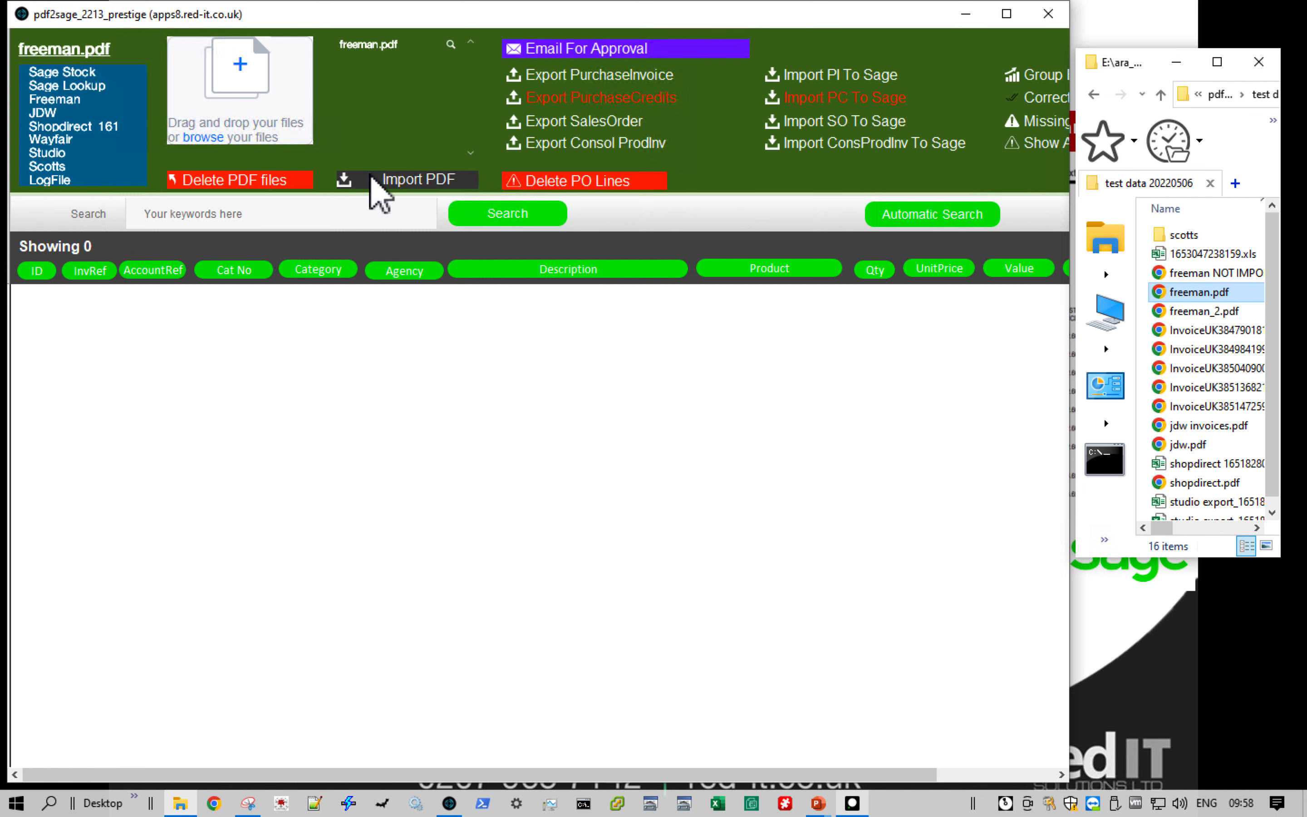
- Import the invoice lines from freeman.pdf and maximise the window to show all columns
click(370, 178)
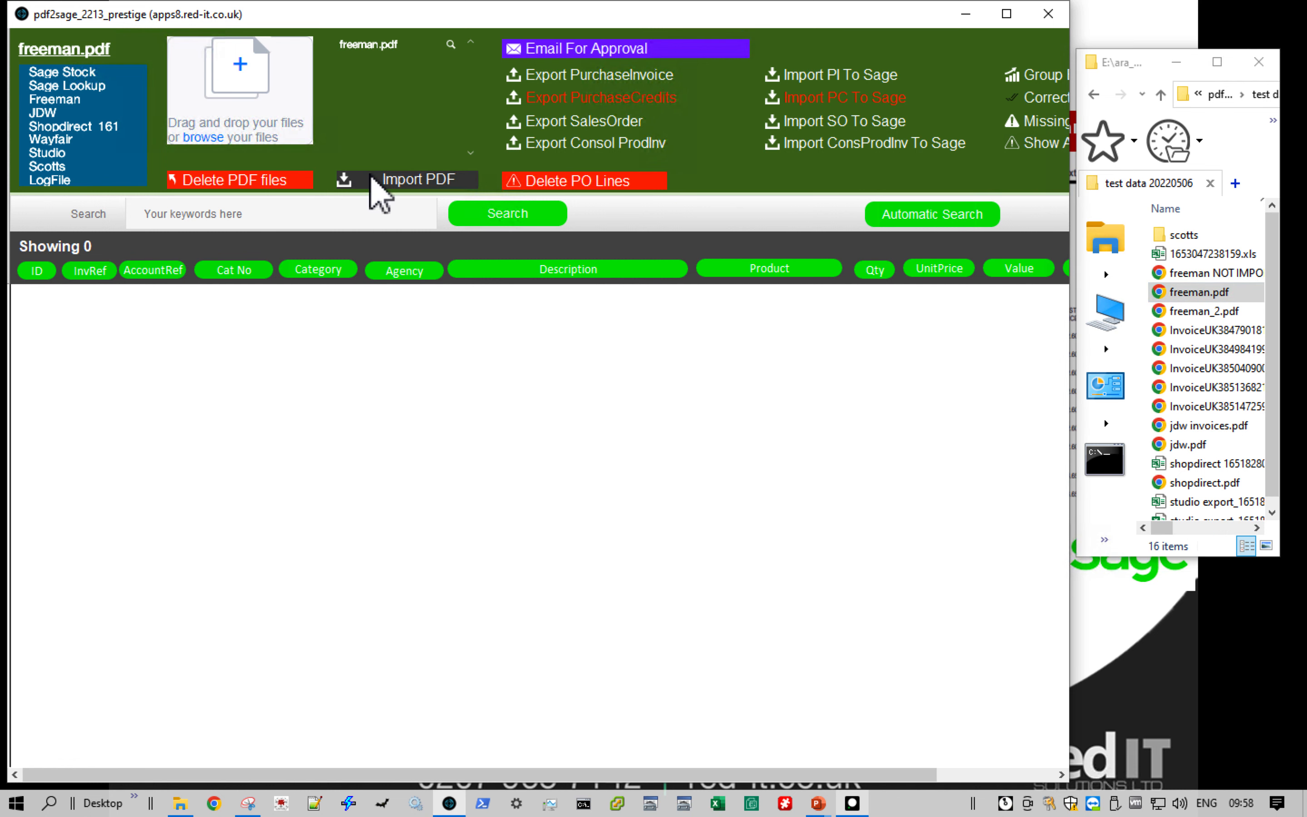
click(372, 178)
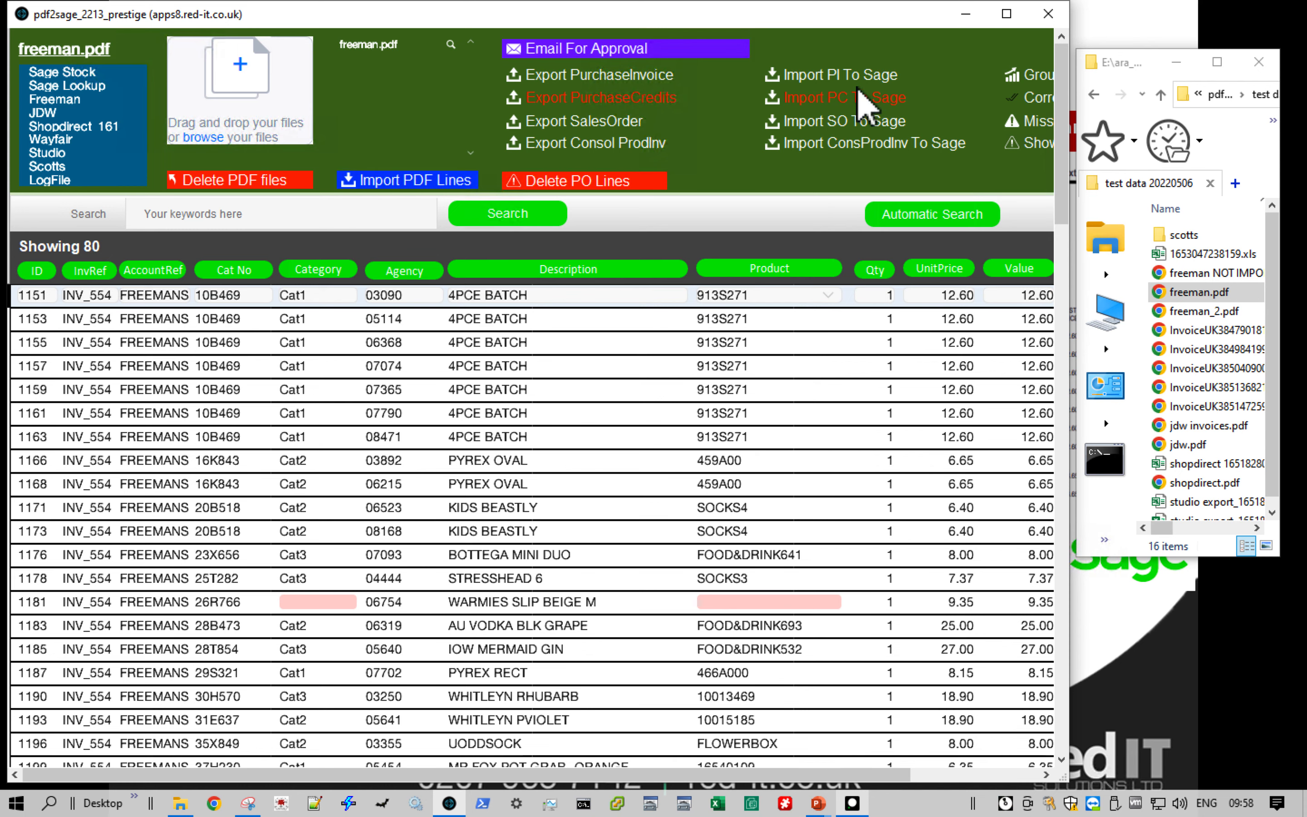
click(1006, 13)
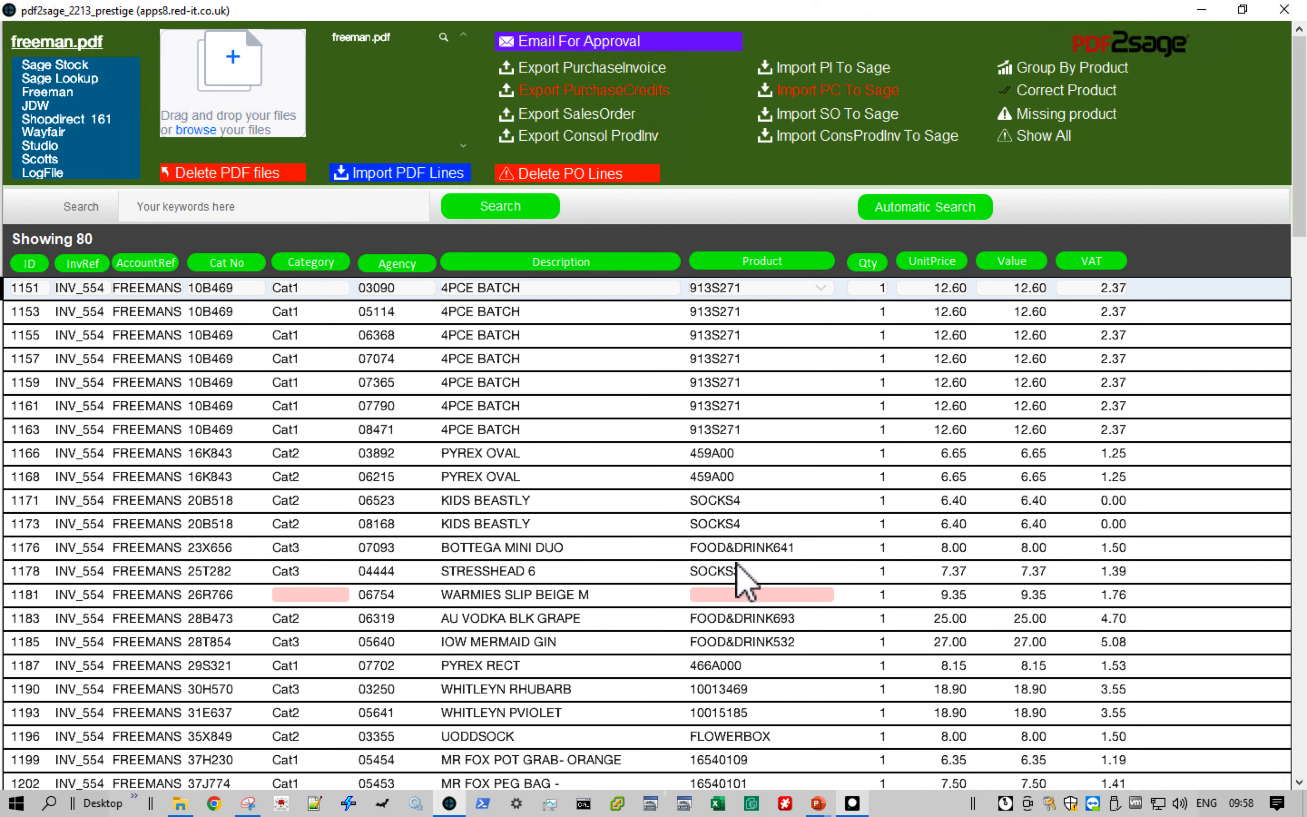
- List the lines with missing products, assign product 01-71586-U02 to both of them, and show all lines again
click(1066, 114)
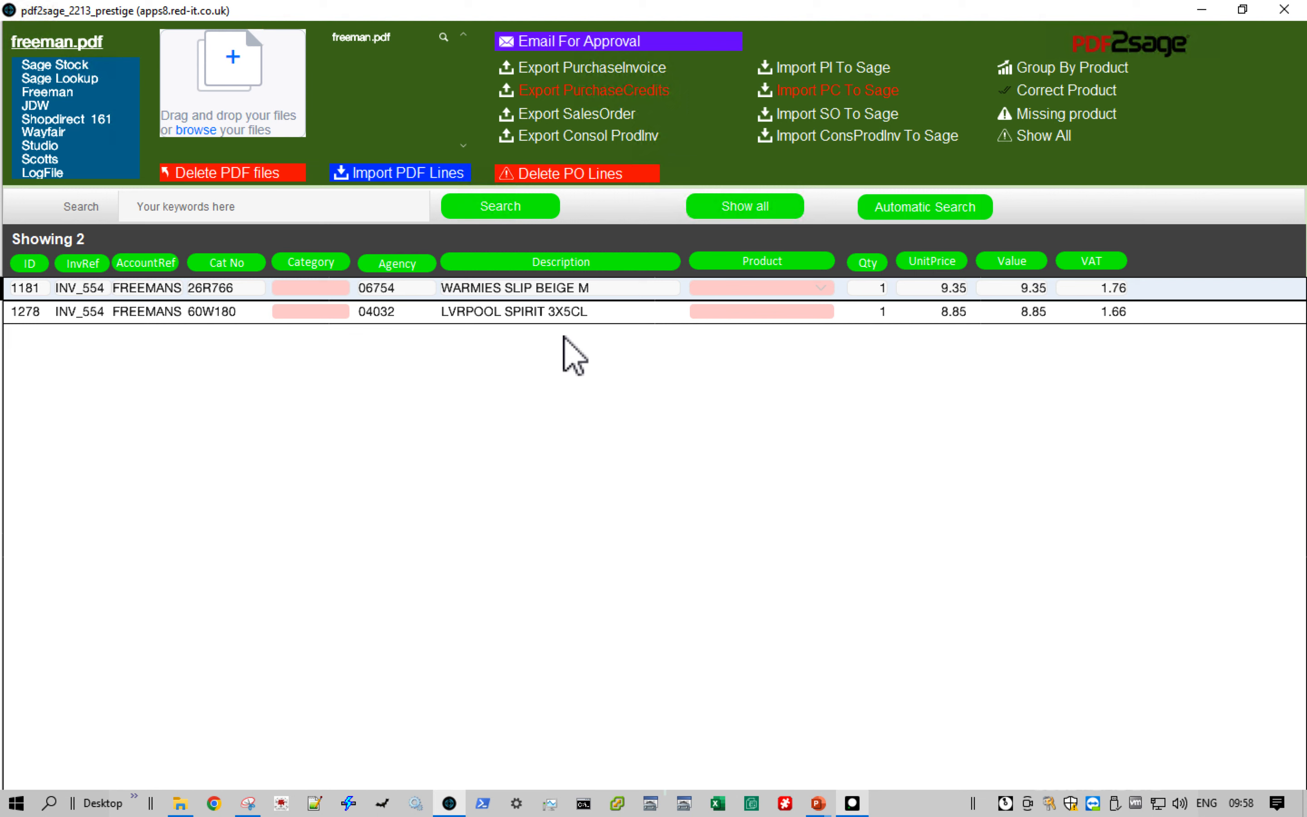
click(821, 288)
click(793, 306)
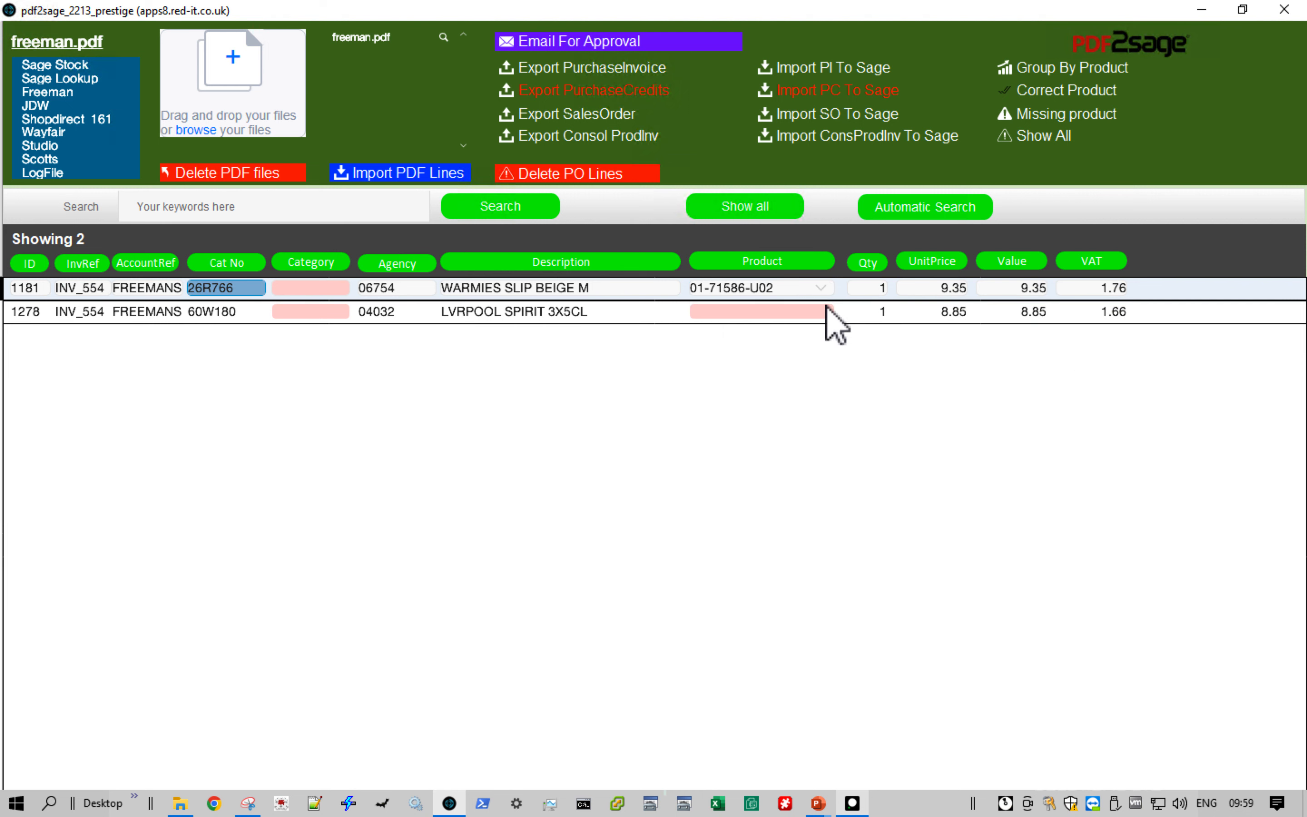
click(826, 311)
click(813, 331)
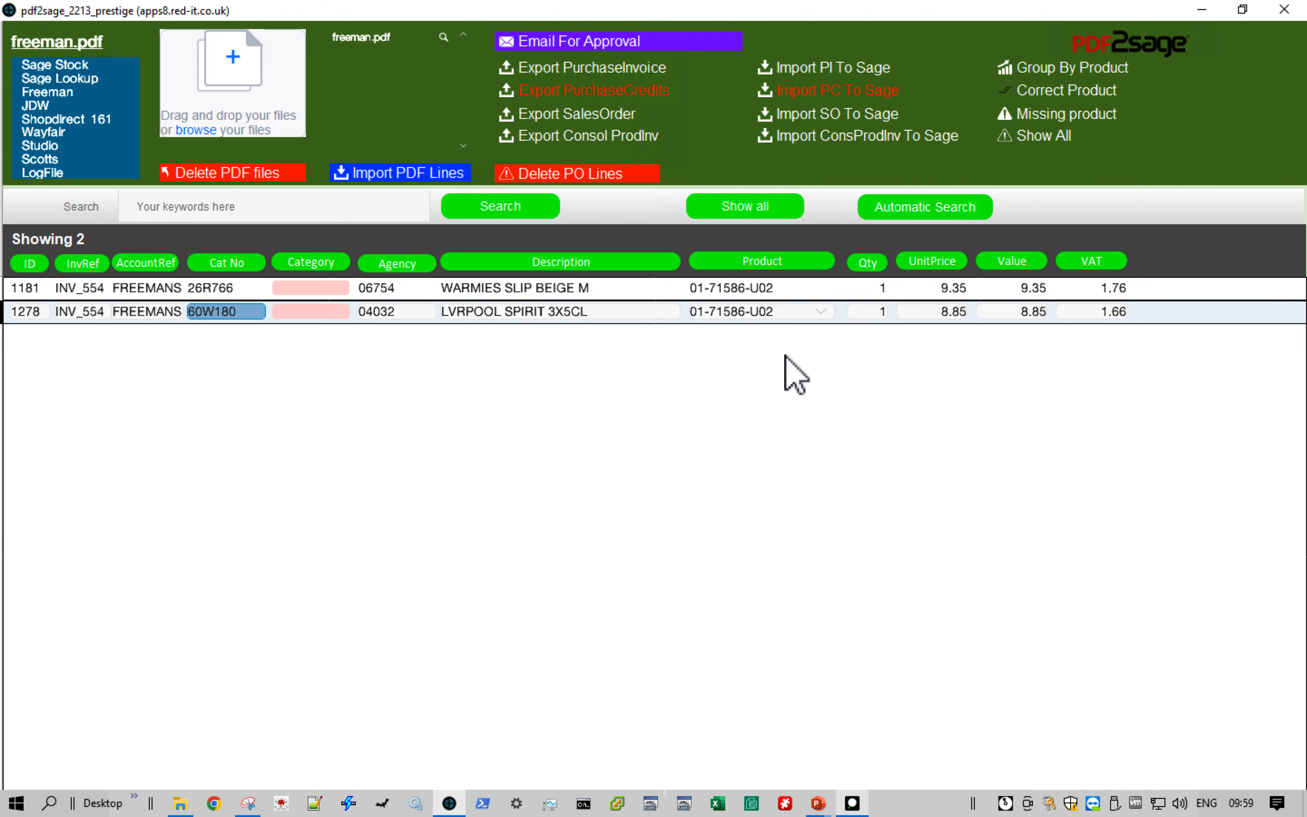
click(1023, 136)
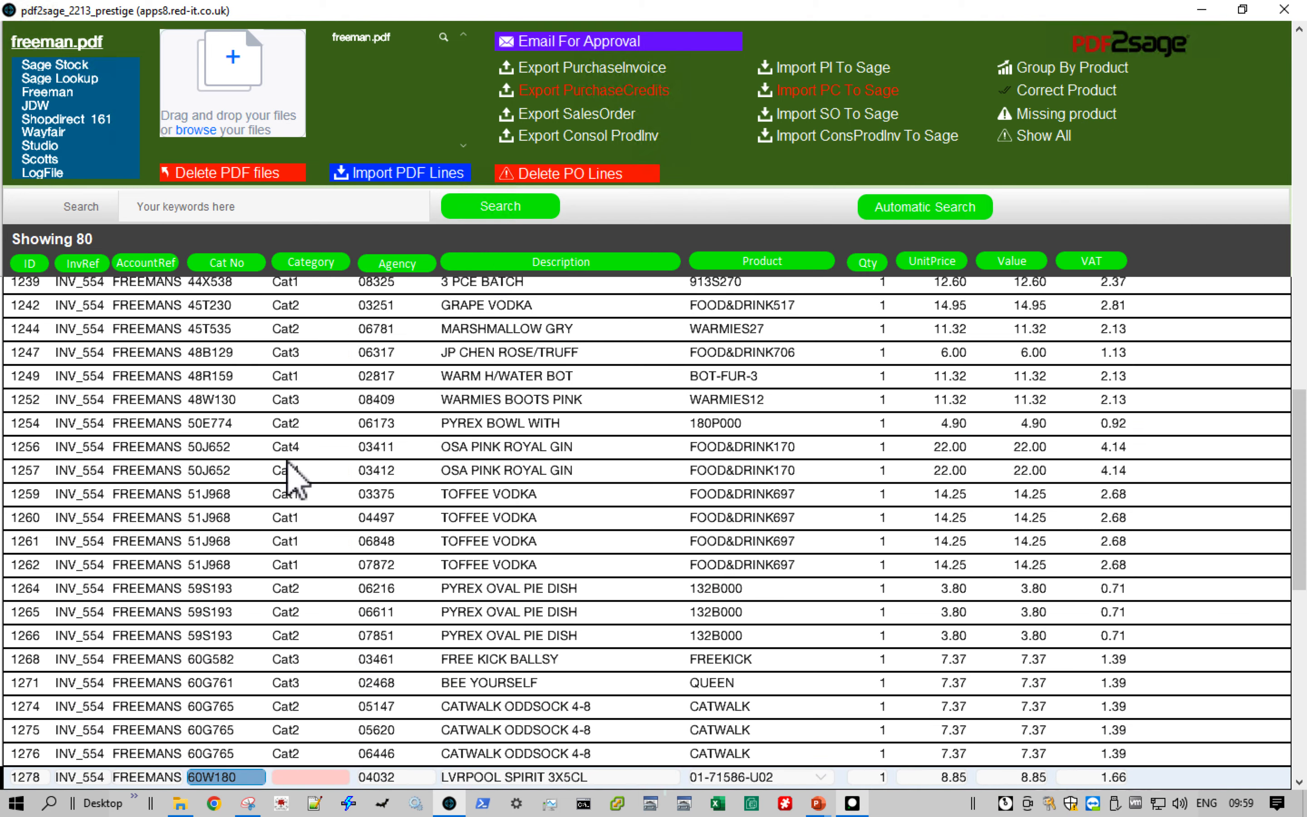
- Look at the Sage Lookup table of codes and lookup values, and return to the Freeman invoice lines
click(83, 79)
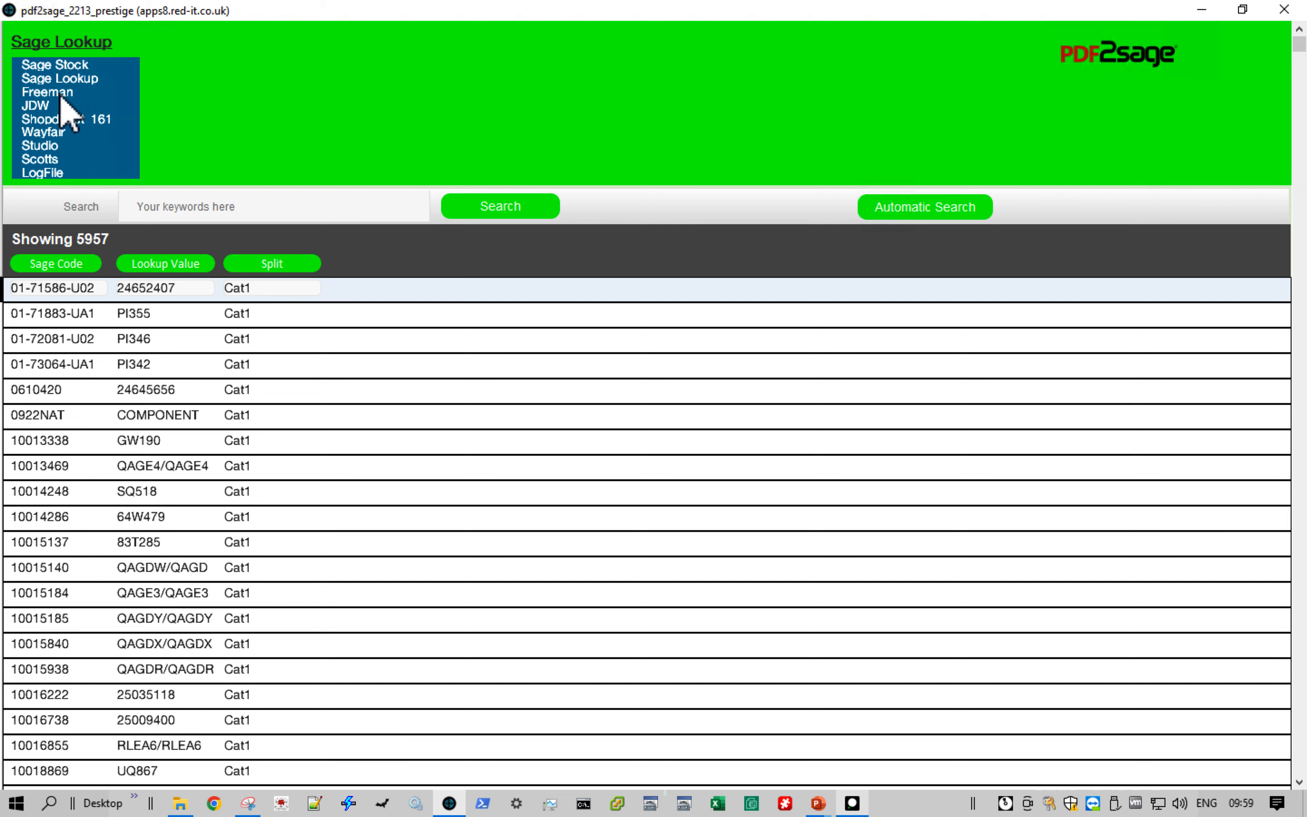
click(60, 107)
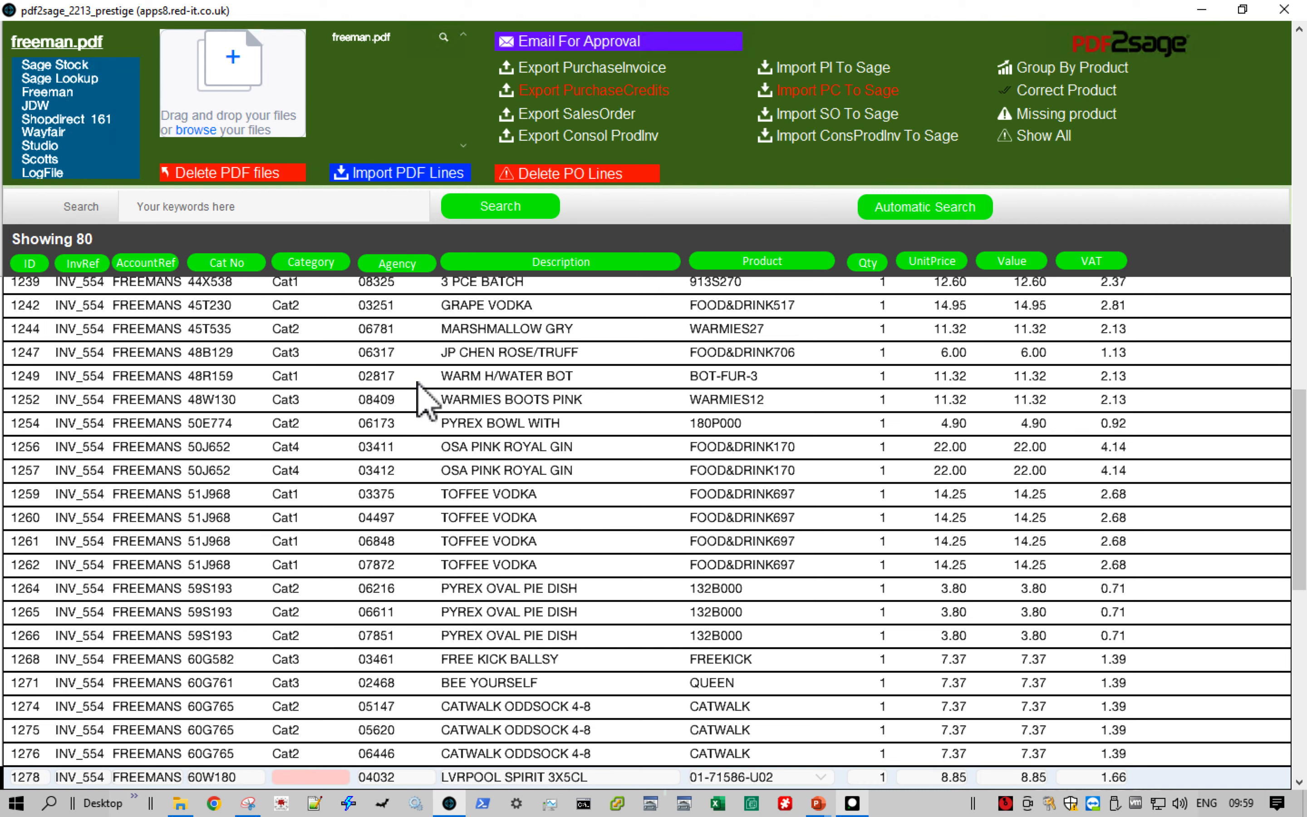
- Export the Freeman purchase invoice lines to a spreadsheet for checking, and send the purchase invoice to Sage
click(583, 72)
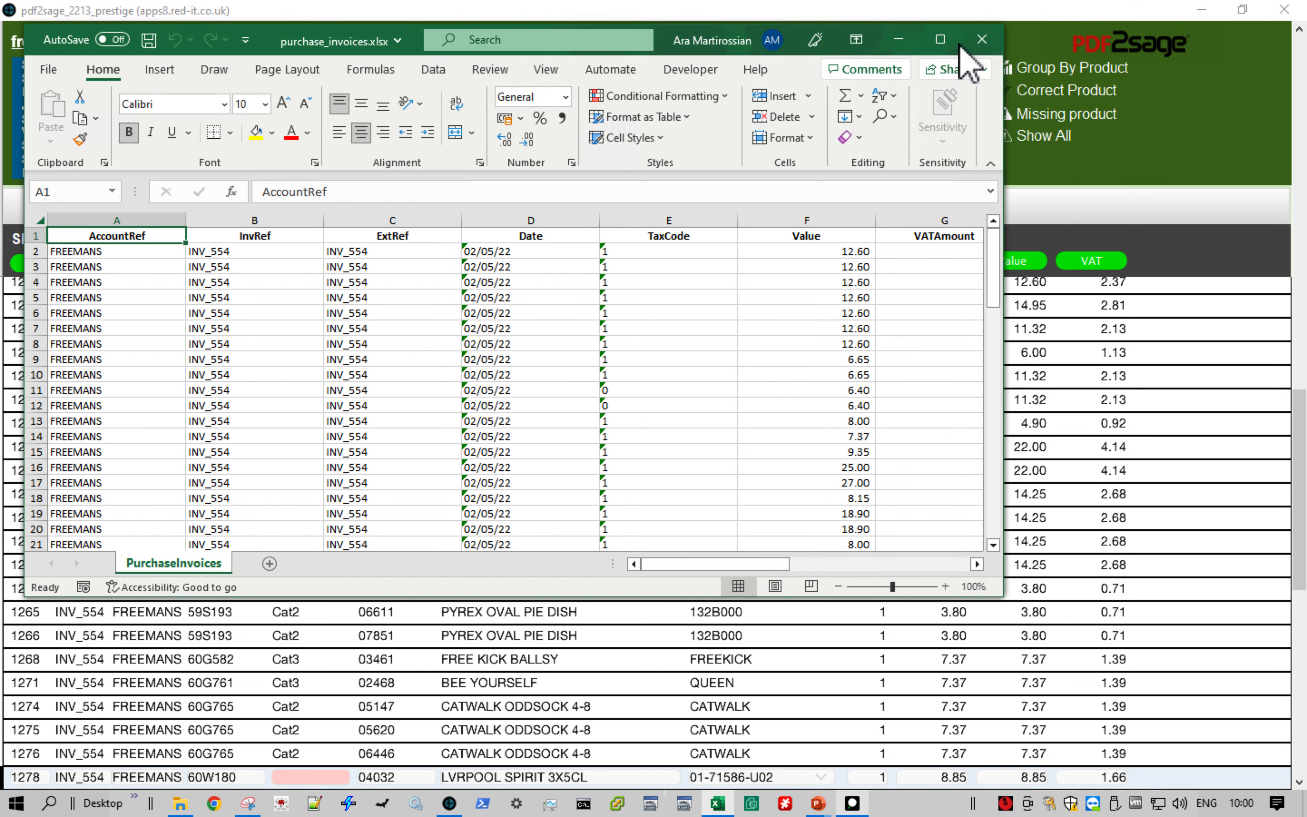
click(978, 42)
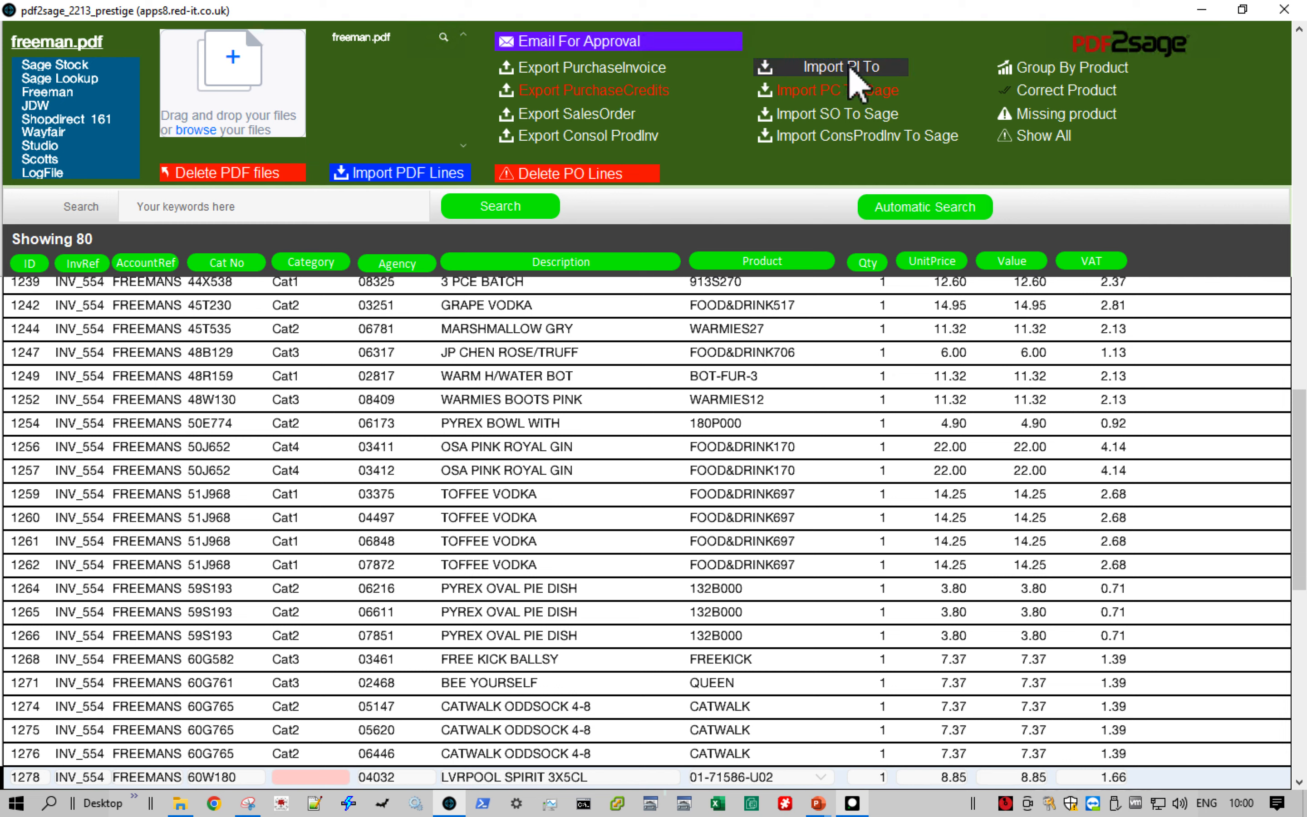
click(849, 66)
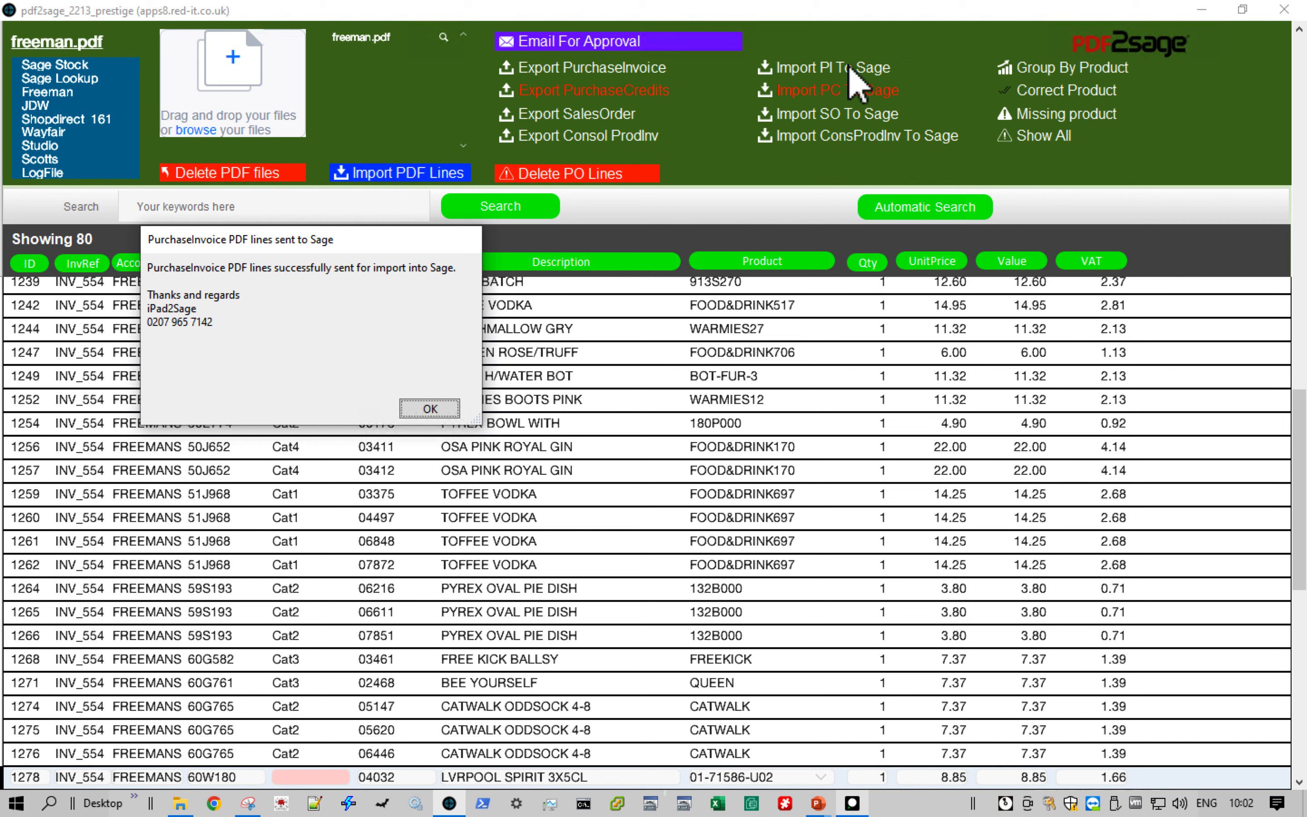
click(429, 416)
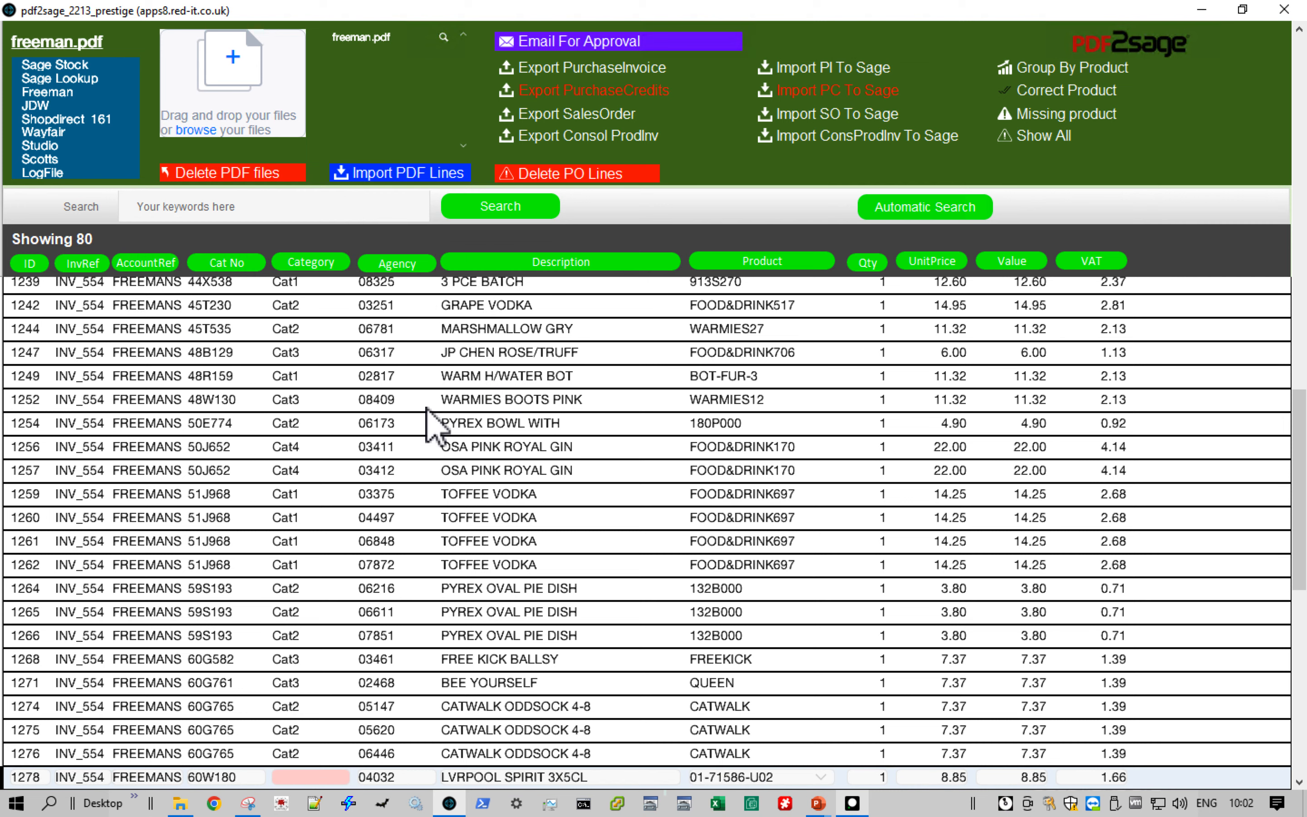
- Switch to Sage 50cloud Accounts and review the imported purchase invoice lines in the activity of supplier FREEMANS LTD
click(852, 805)
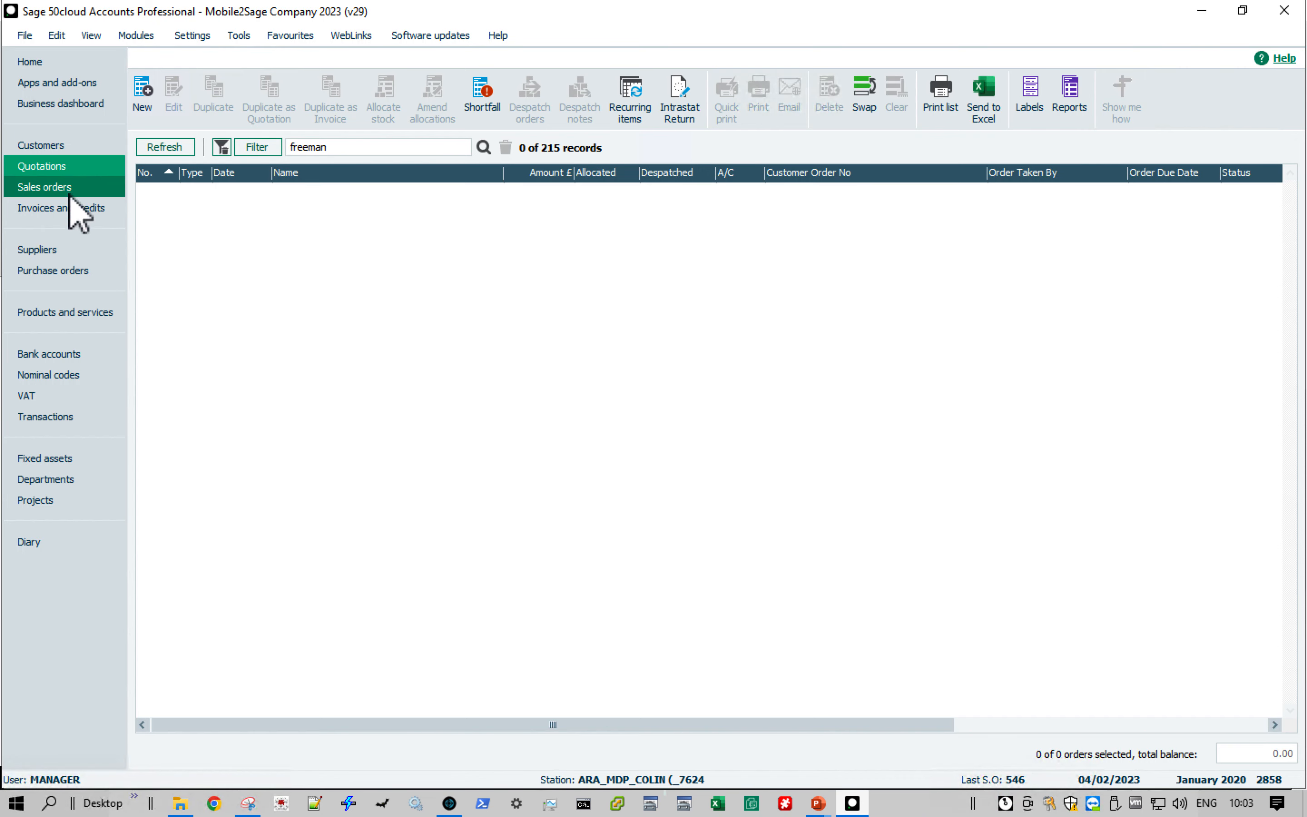
click(63, 247)
click(261, 194)
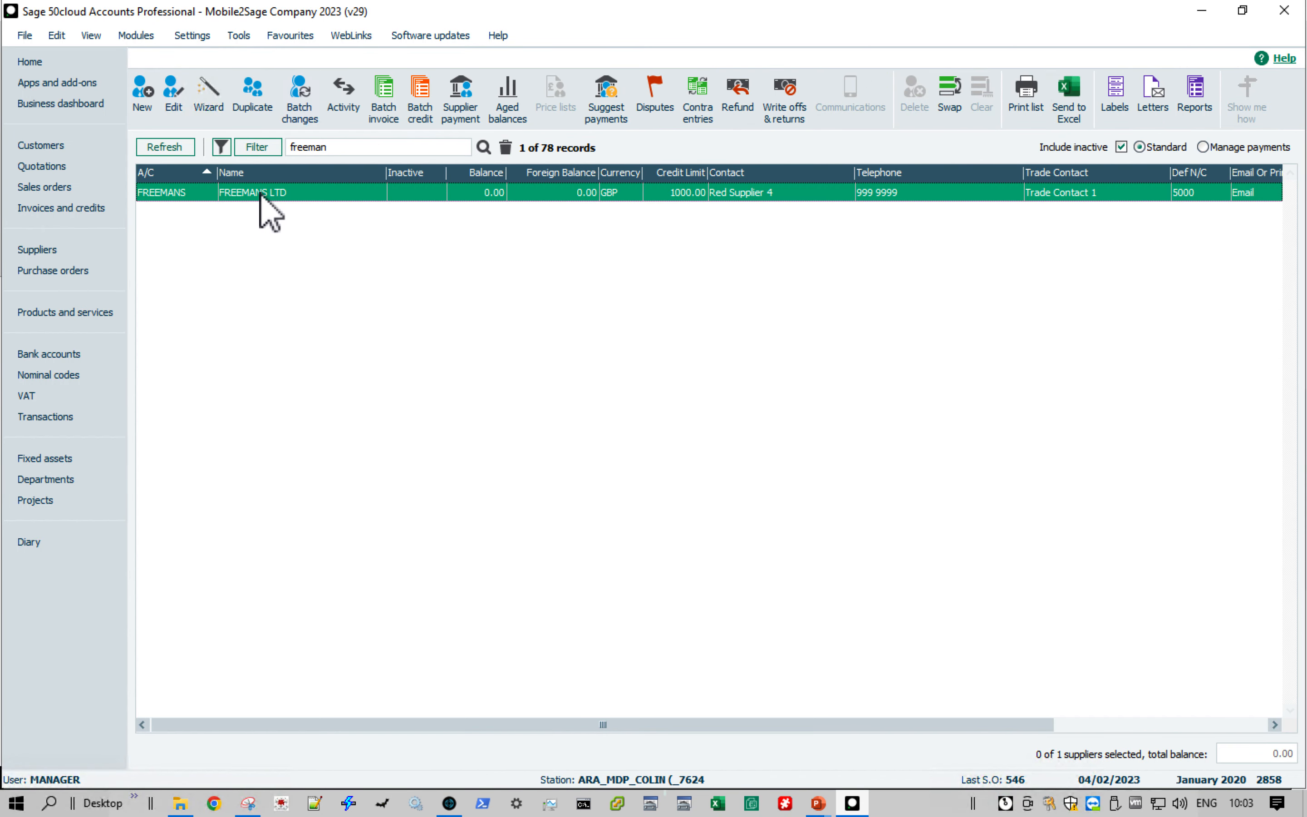
click(343, 96)
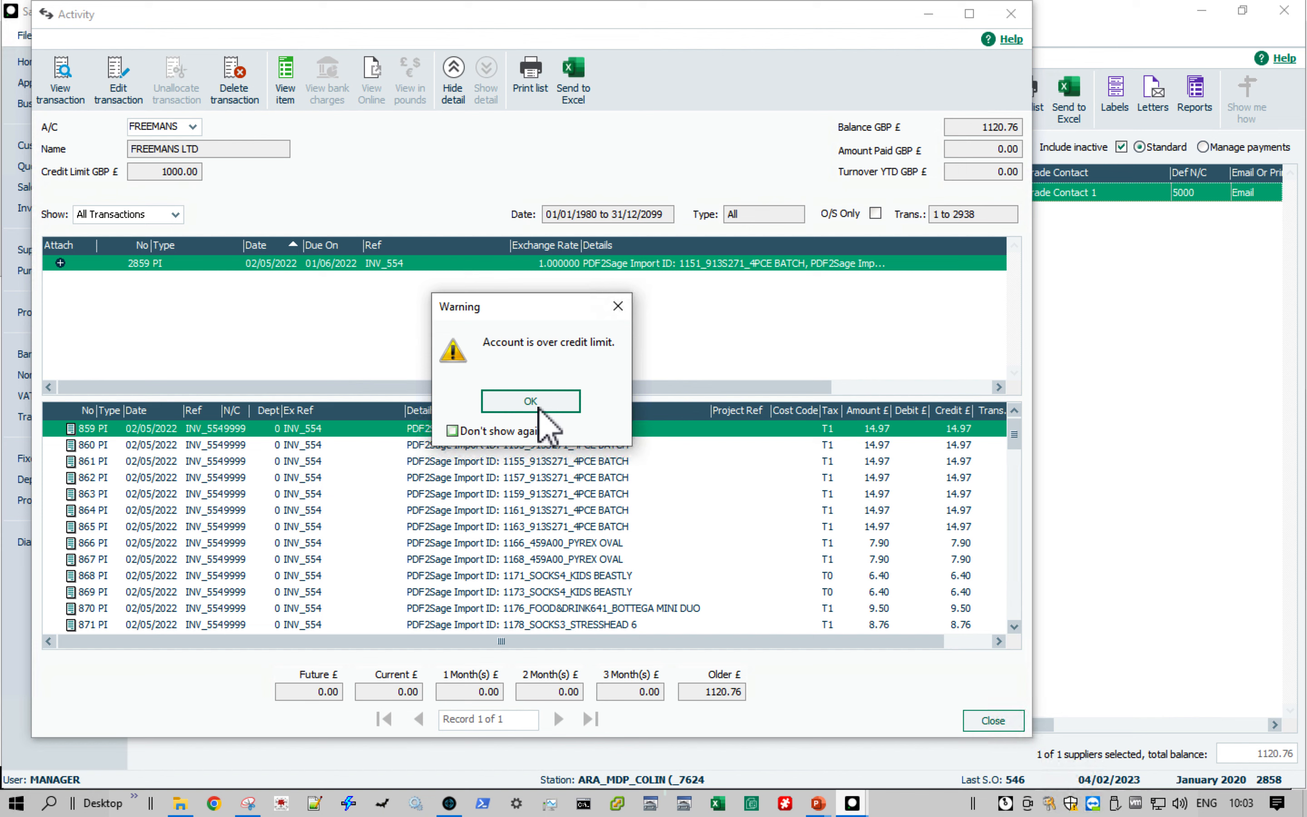
click(532, 403)
click(1014, 449)
drag(1014, 449, 1012, 546)
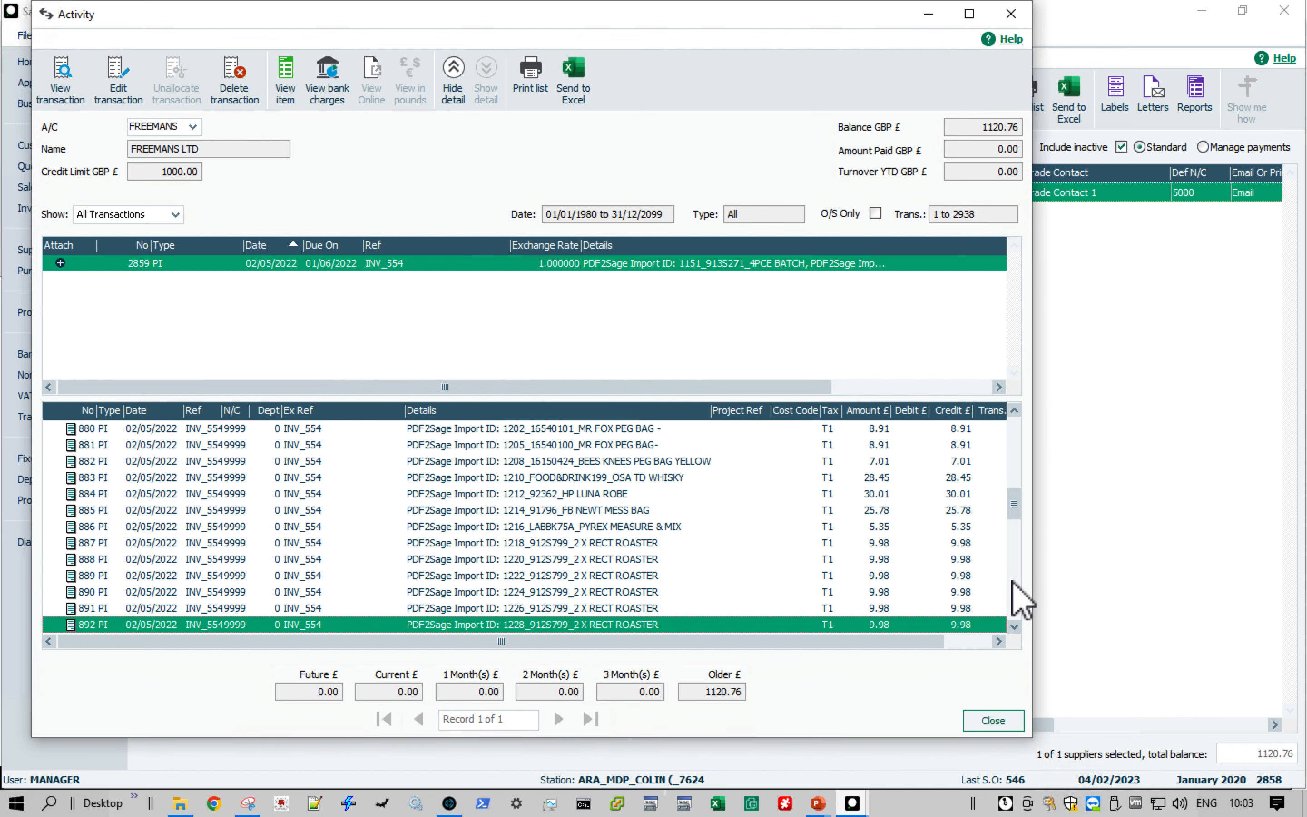
click(1013, 593)
click(1013, 595)
drag(1013, 599, 1026, 436)
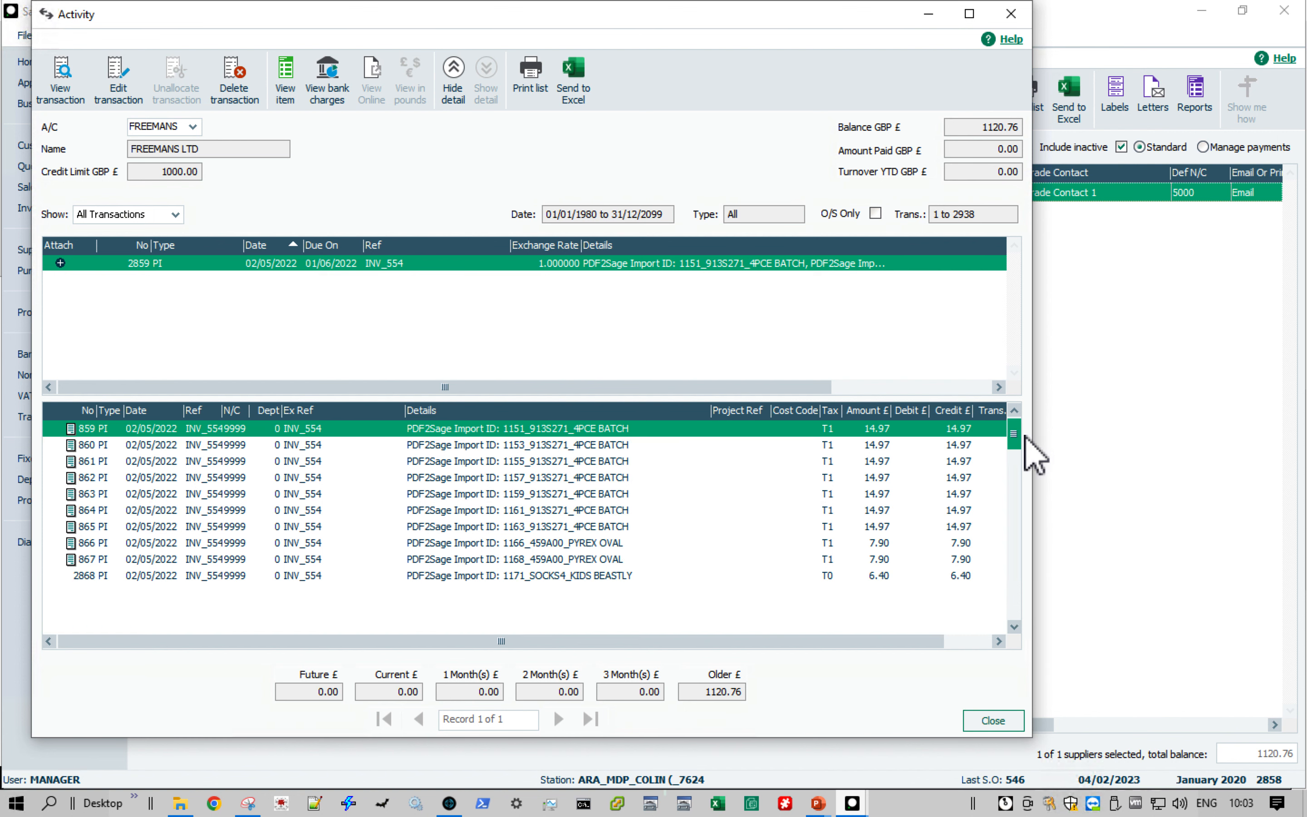
click(994, 722)
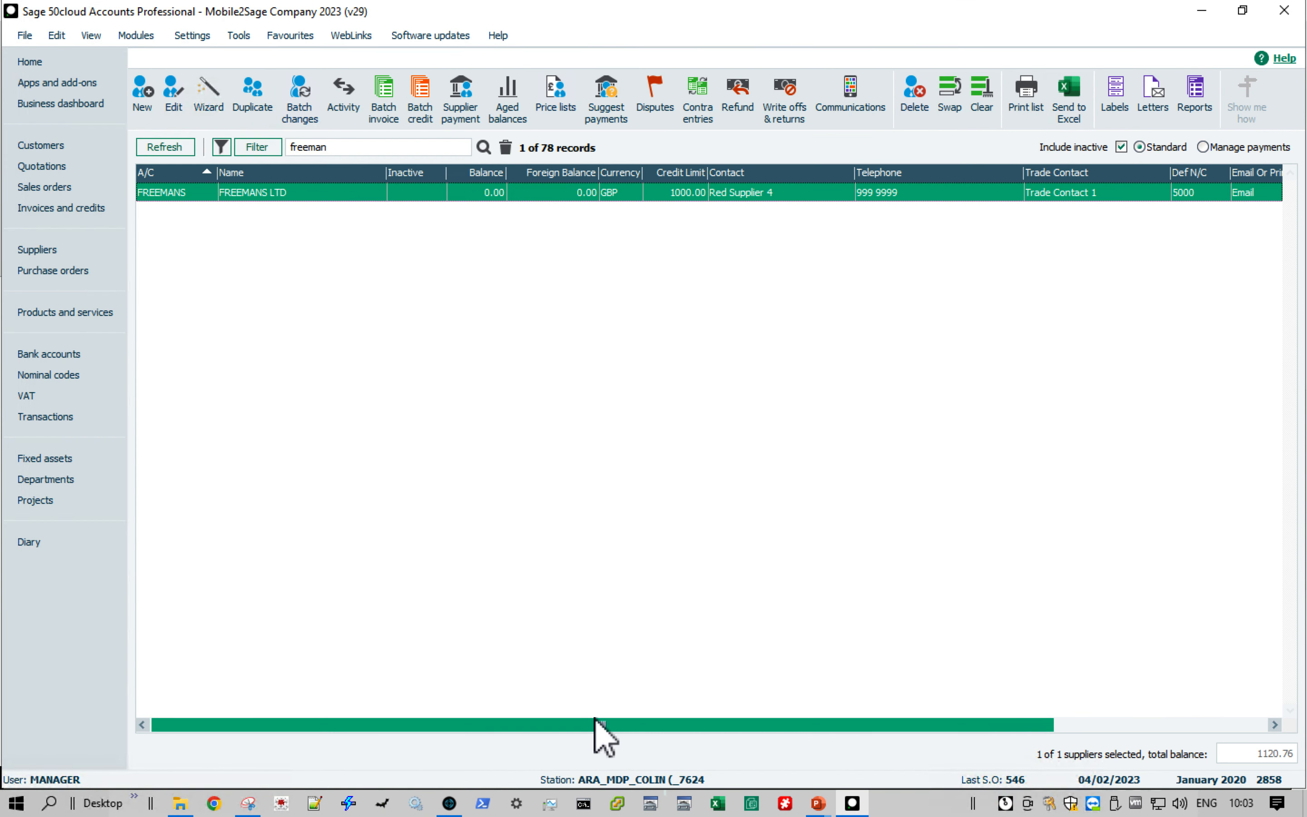
- Switch back to pdf2sage and send the Freeman lines to Sage as a sales order
click(449, 802)
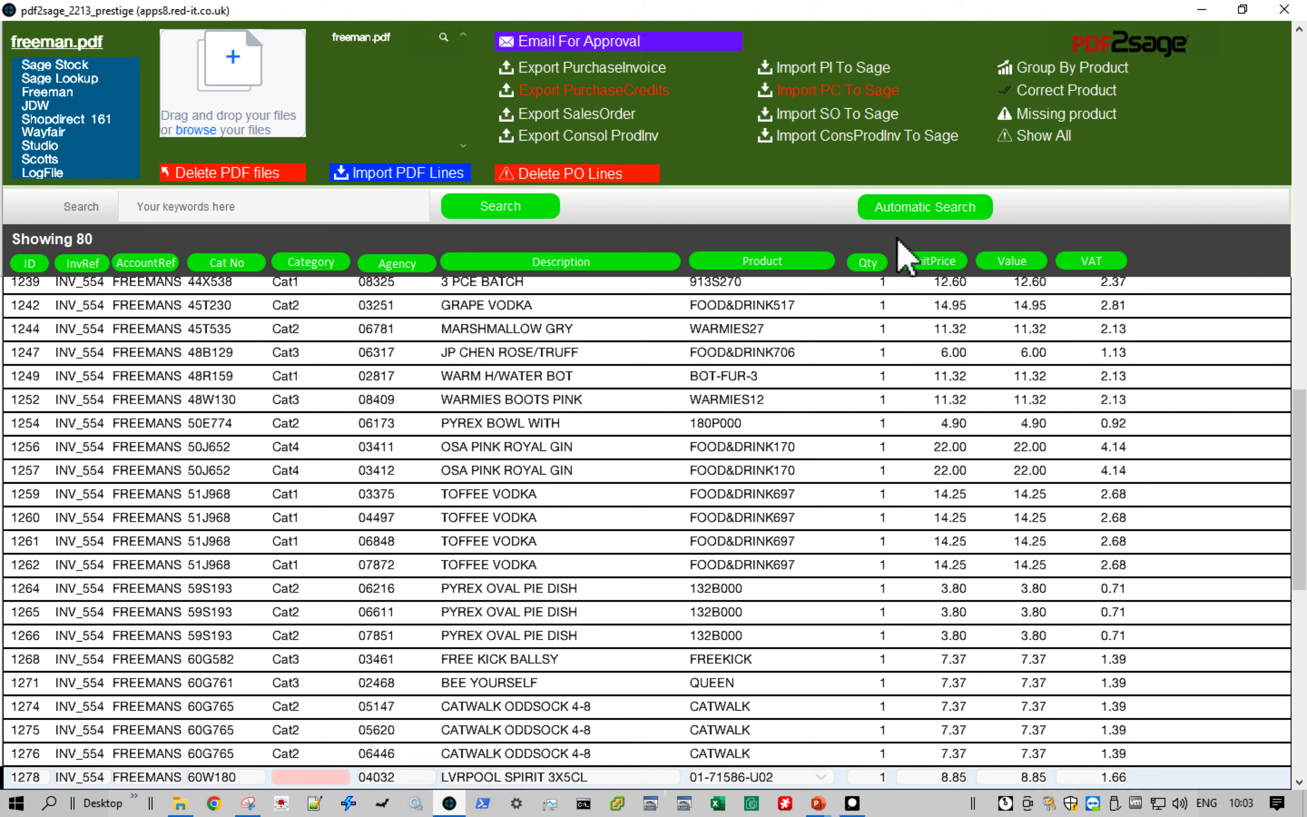
click(829, 120)
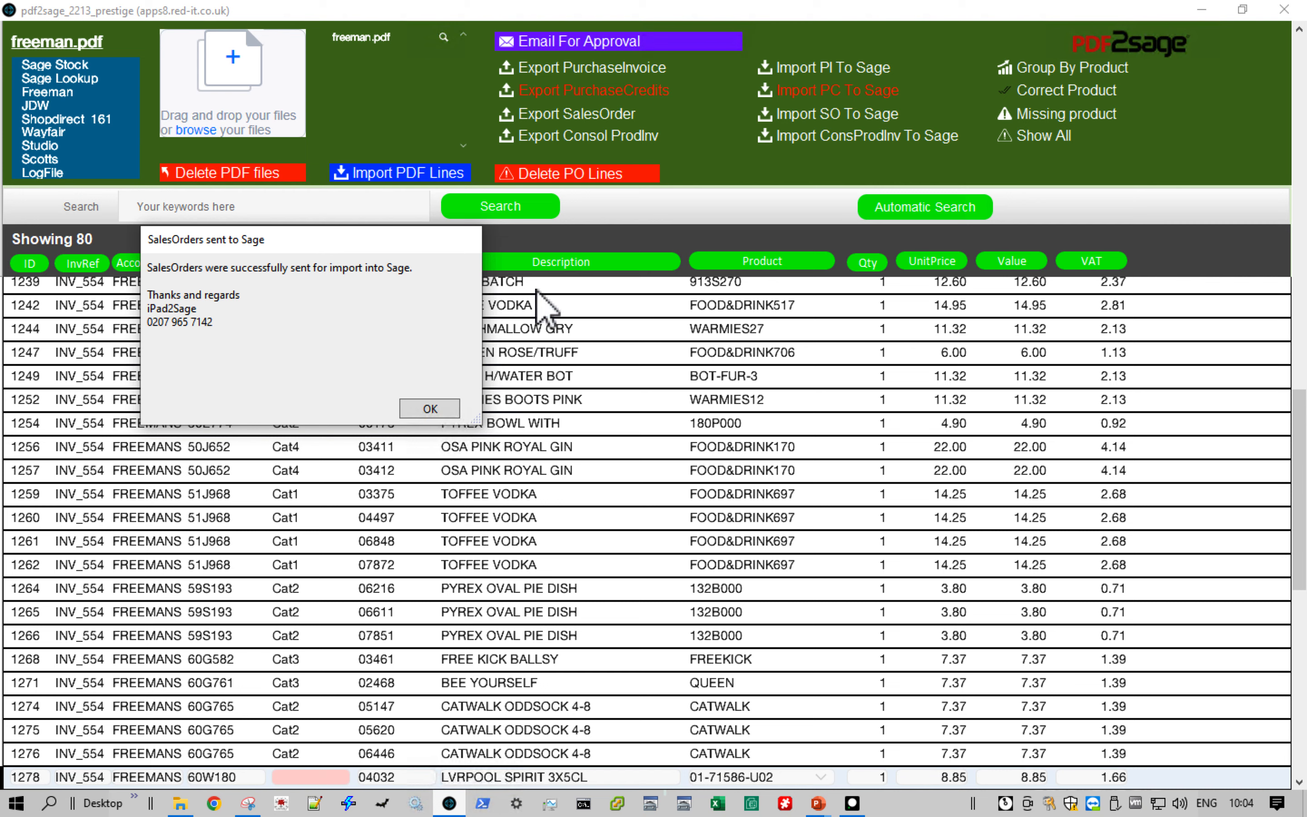
click(429, 409)
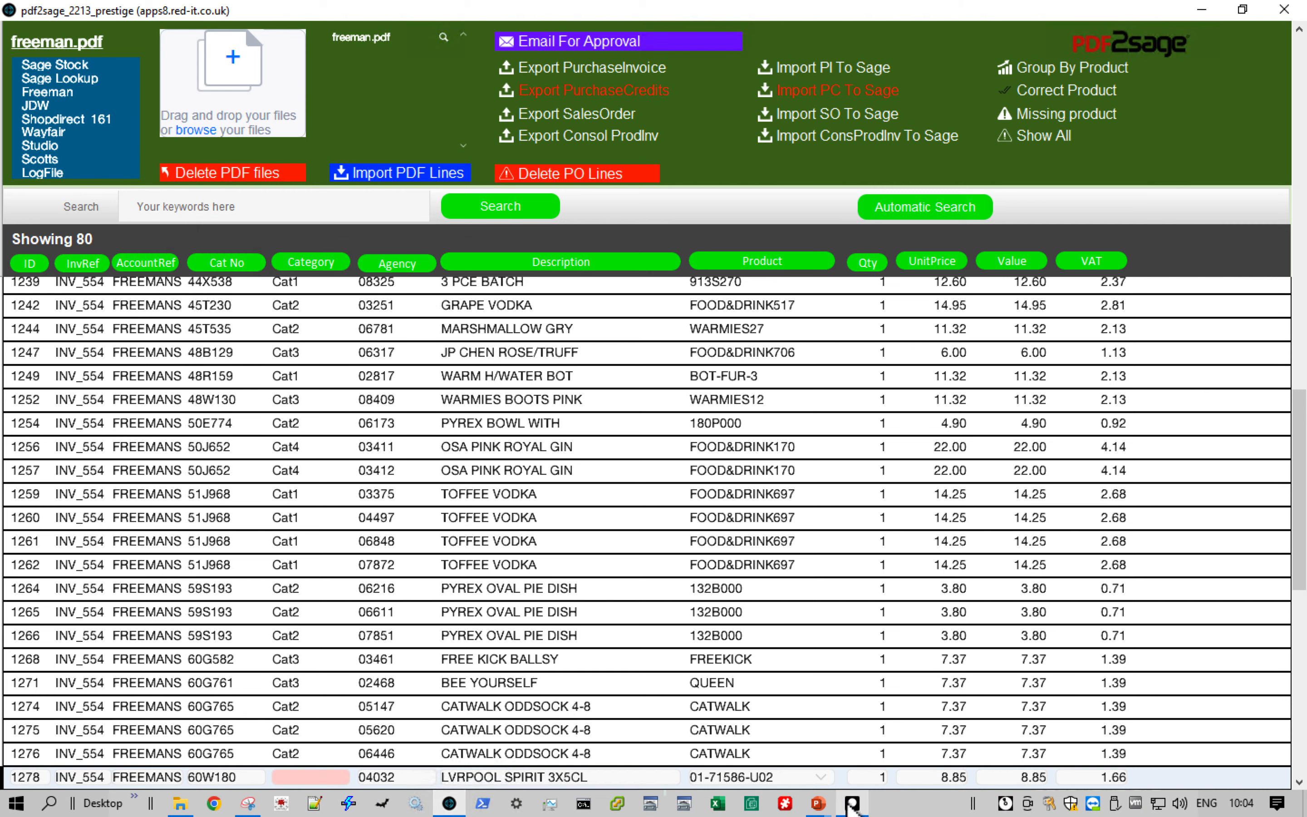
- Switch to Sage 50cloud Accounts, refresh the sales orders and review the item lines of the FREEMANS LTD order
click(852, 803)
click(59, 188)
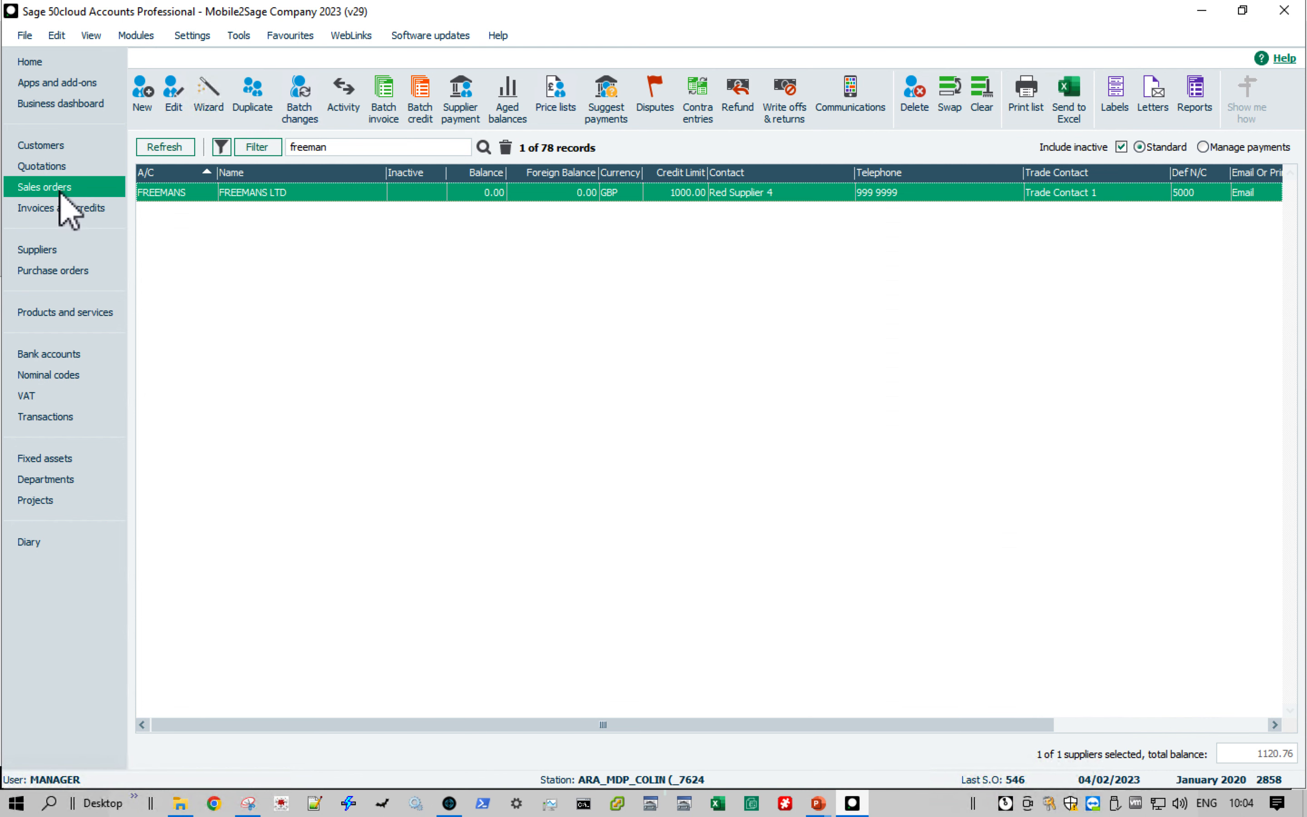
click(165, 147)
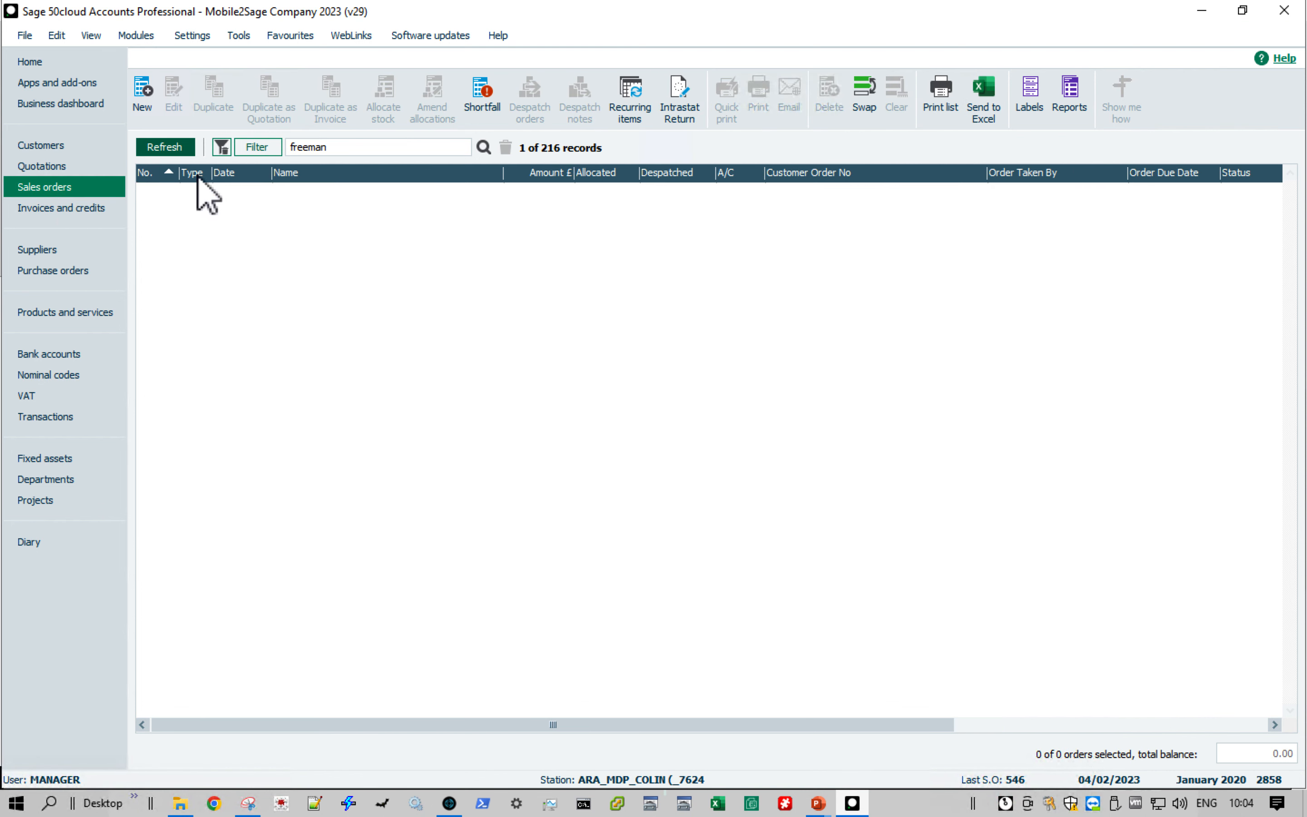
click(252, 195)
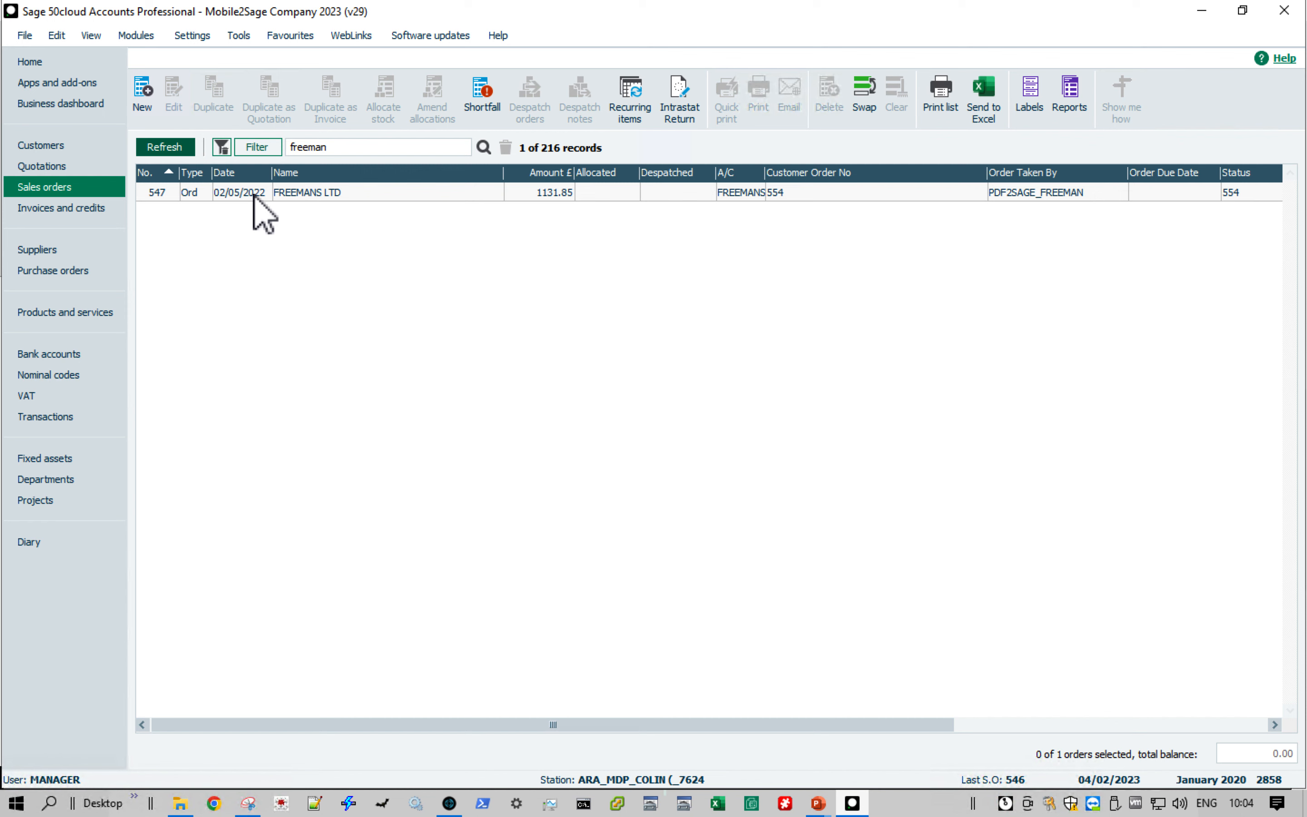
click(175, 100)
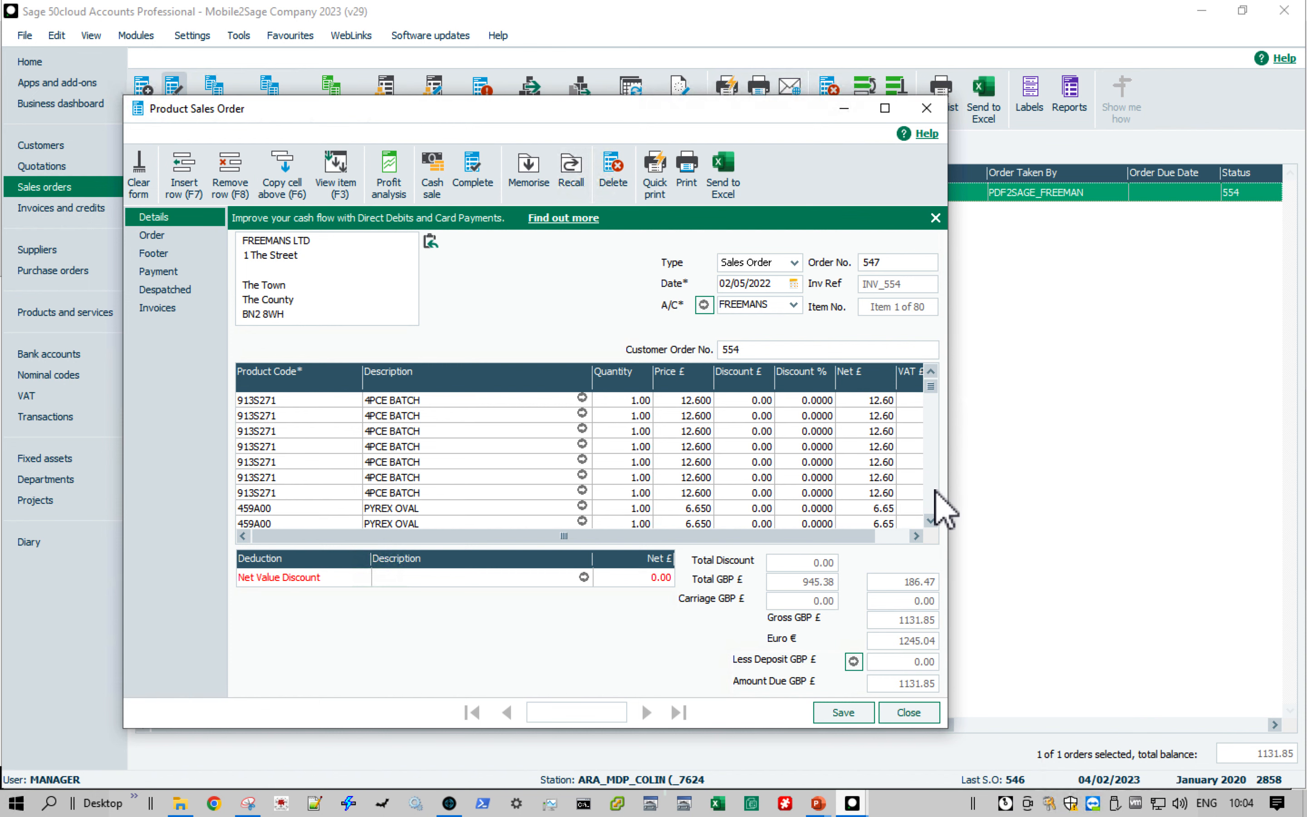
click(935, 491)
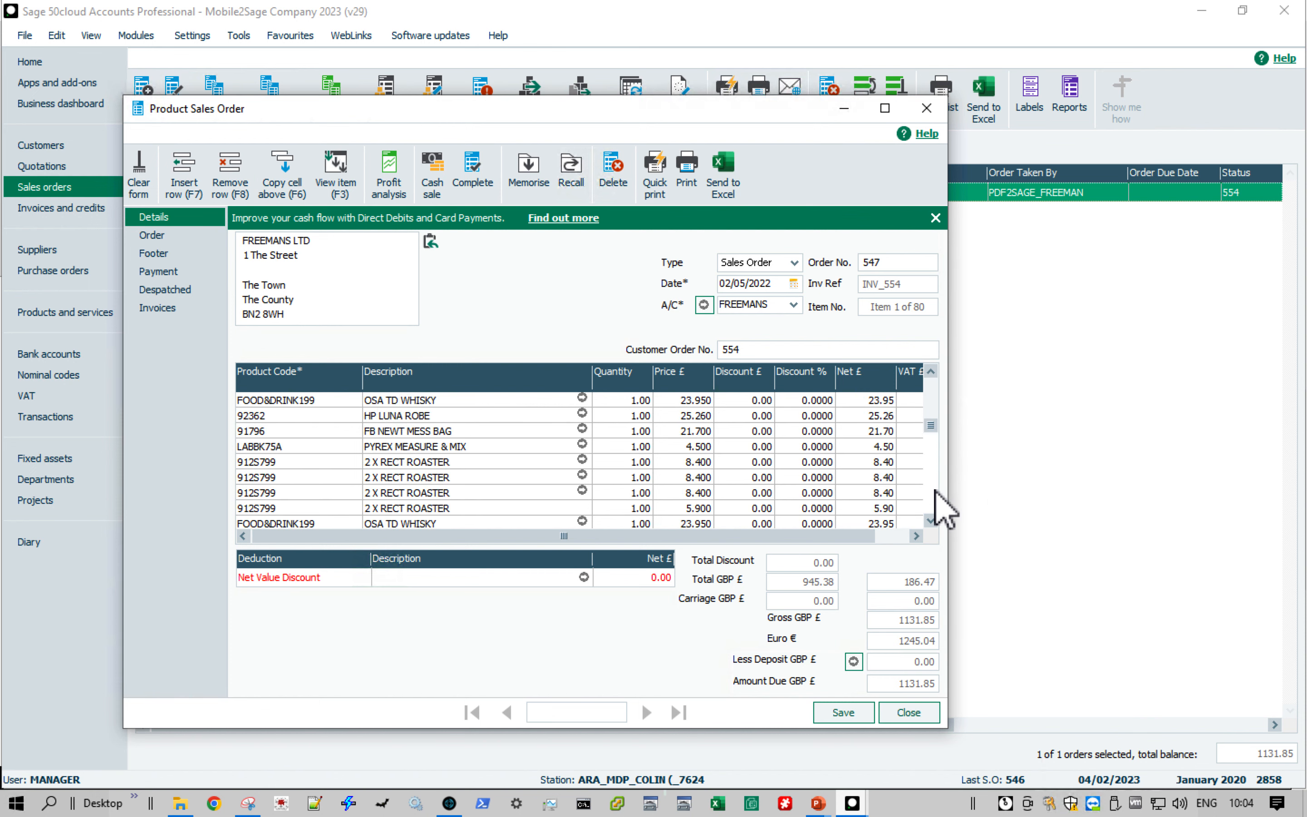
click(936, 491)
click(909, 712)
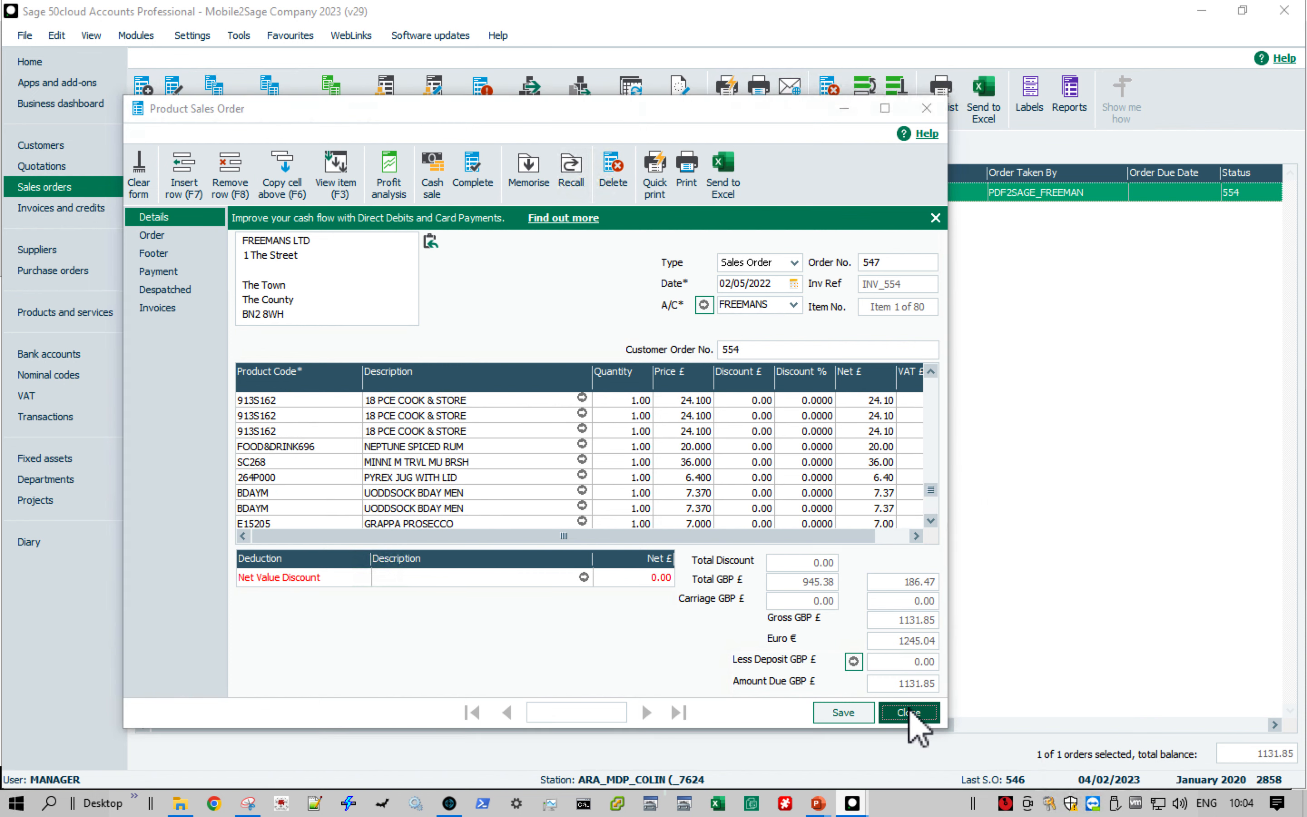
- Switch back to pdf2sage, group the Freeman lines by product and look through the subtotals
click(449, 803)
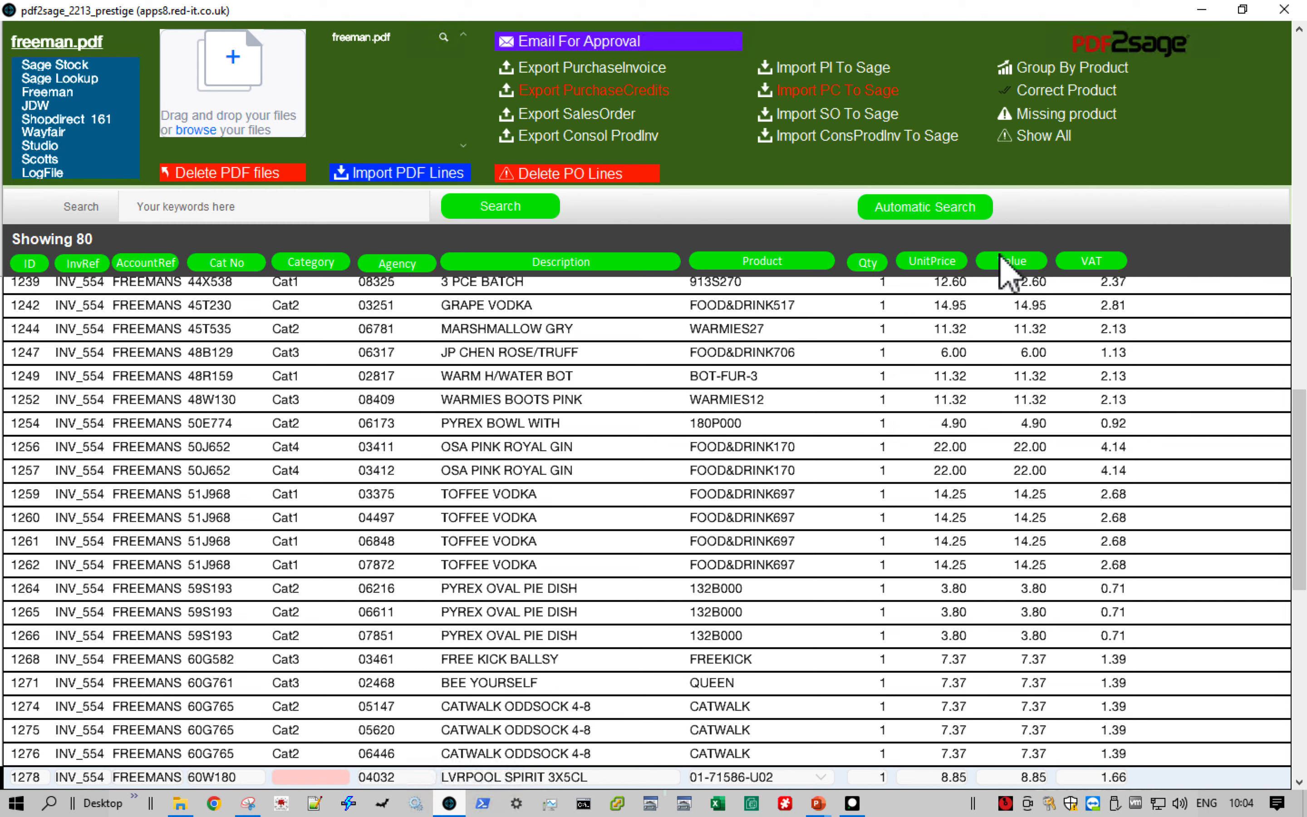
click(1053, 72)
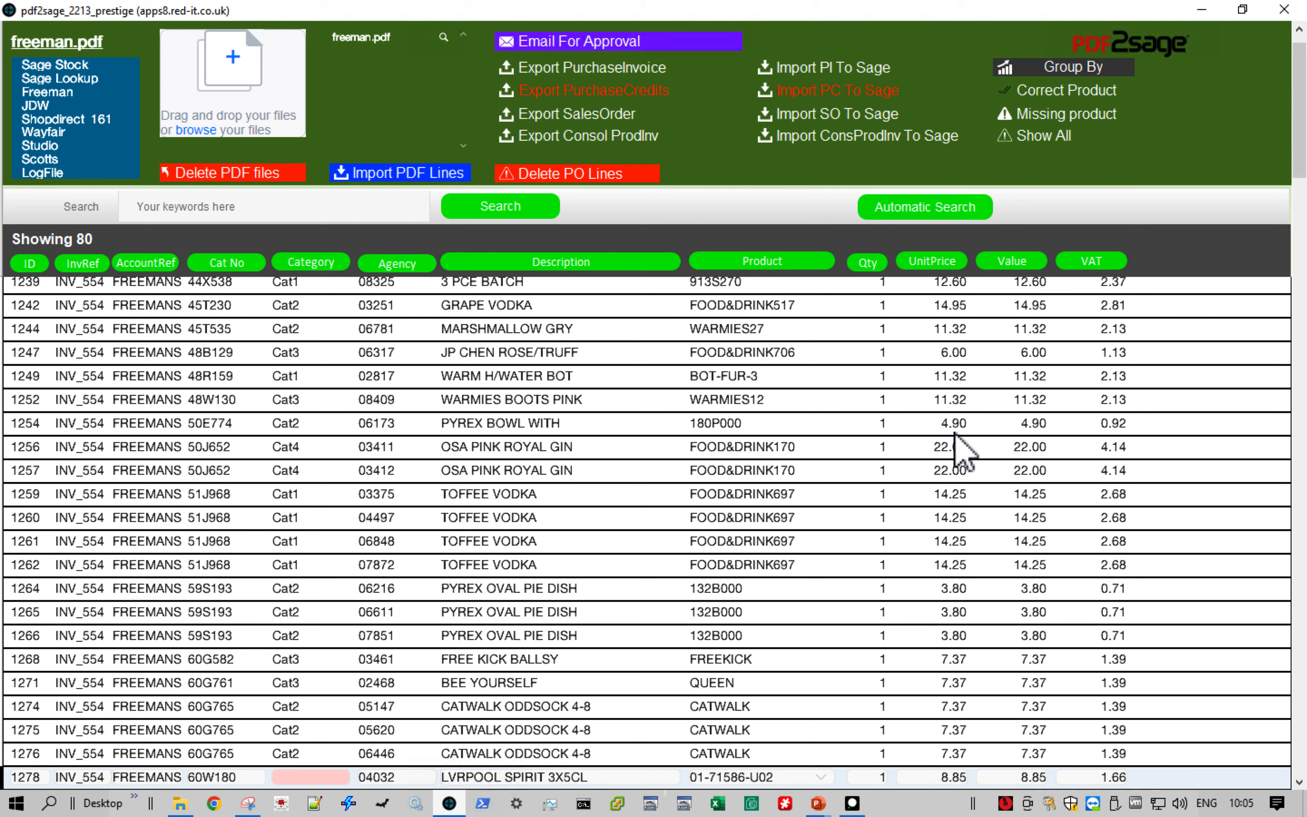
scroll(957, 445, up, 1)
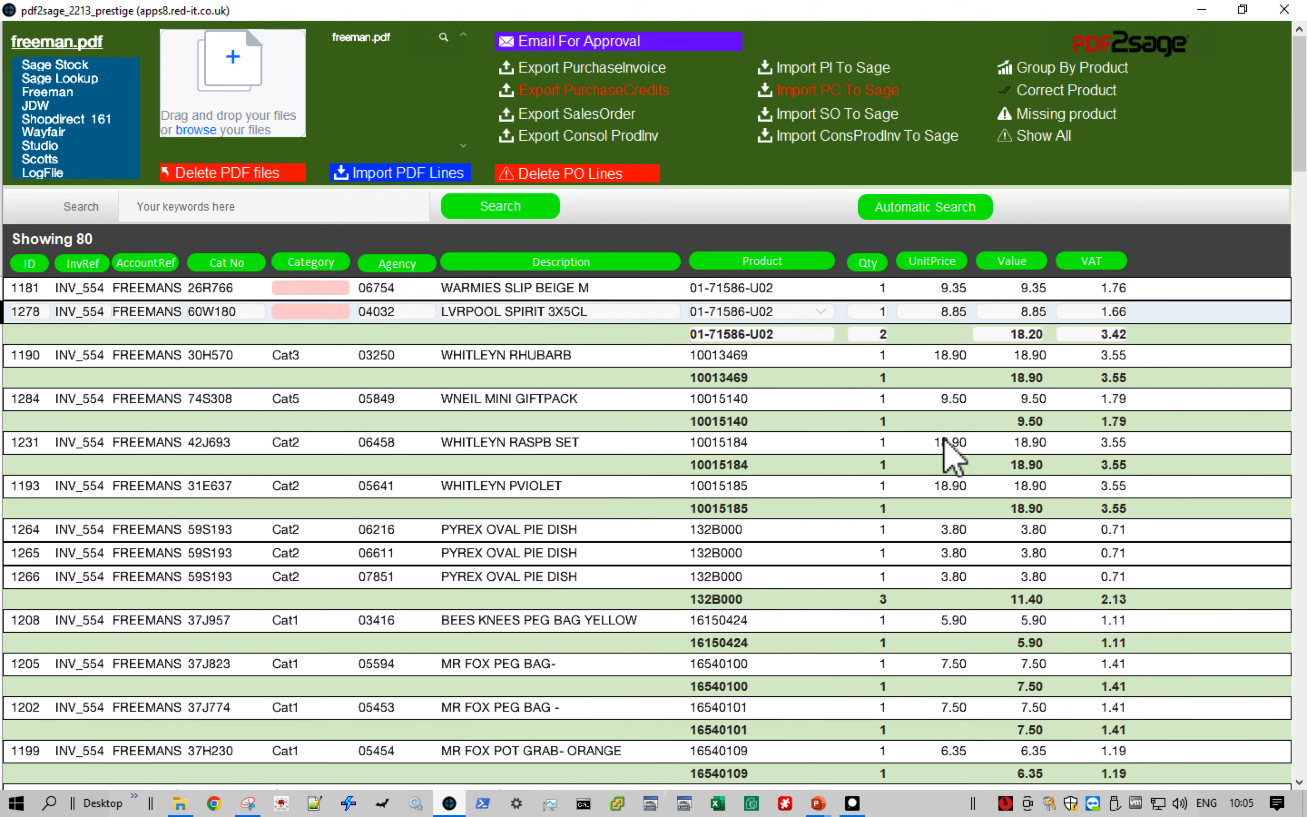
scroll(551, 517, down, 3)
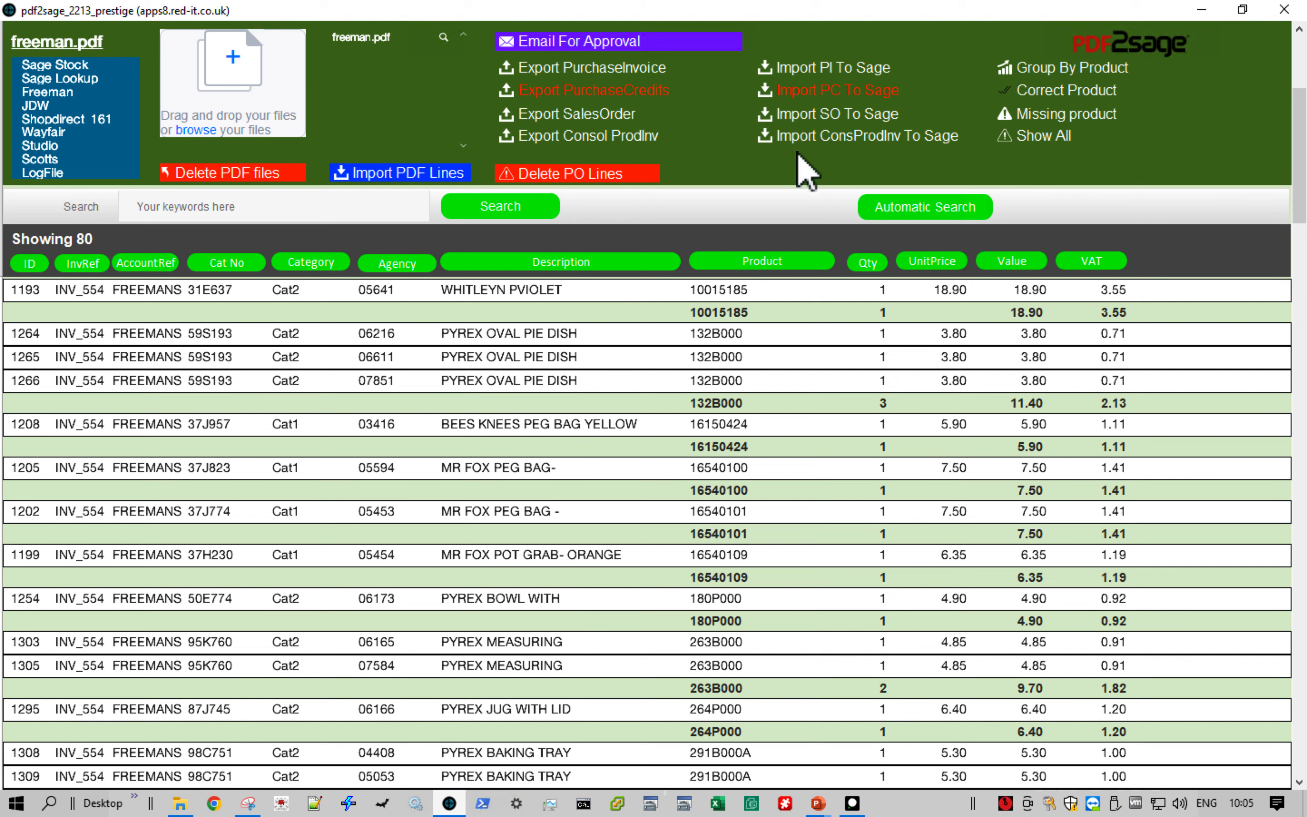
- Send the Freeman lines to Sage as a consolidated product invoice
click(869, 139)
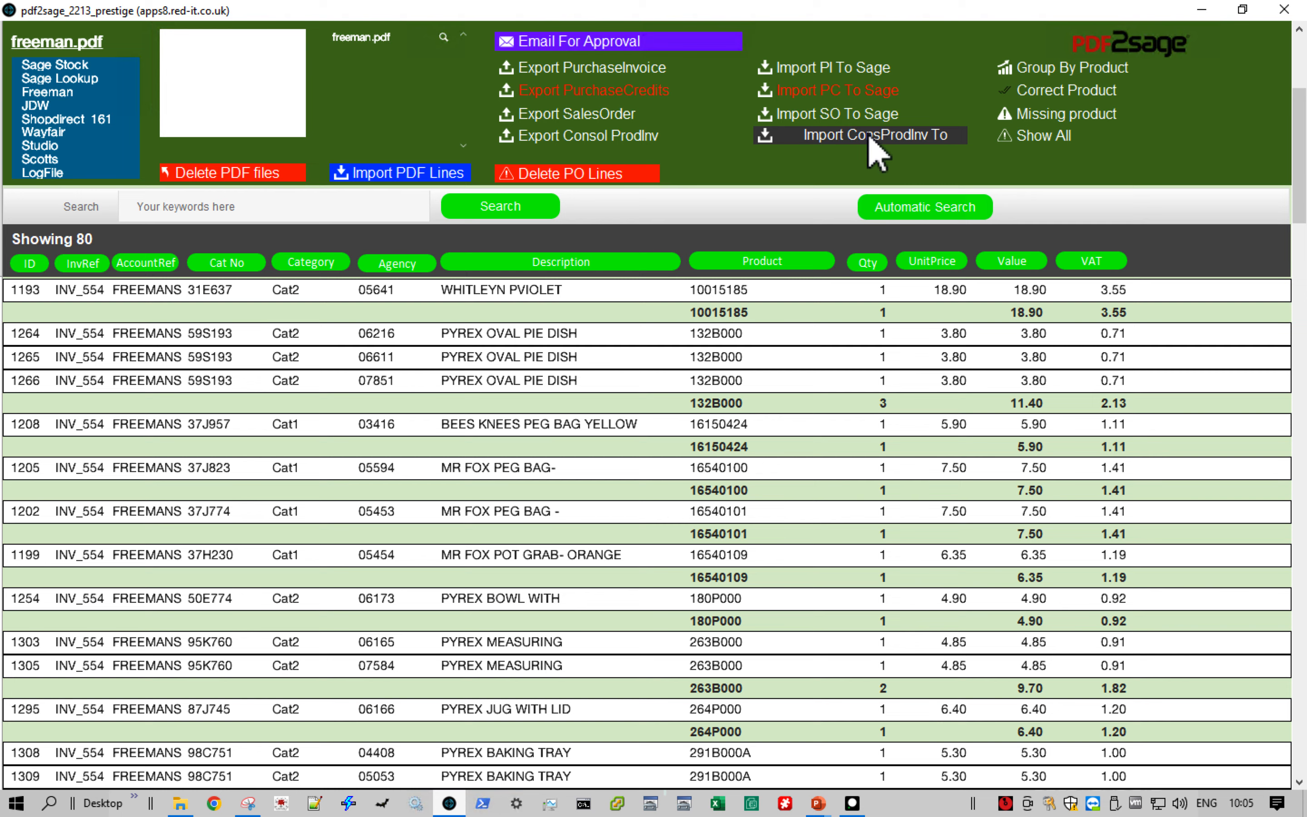
click(868, 137)
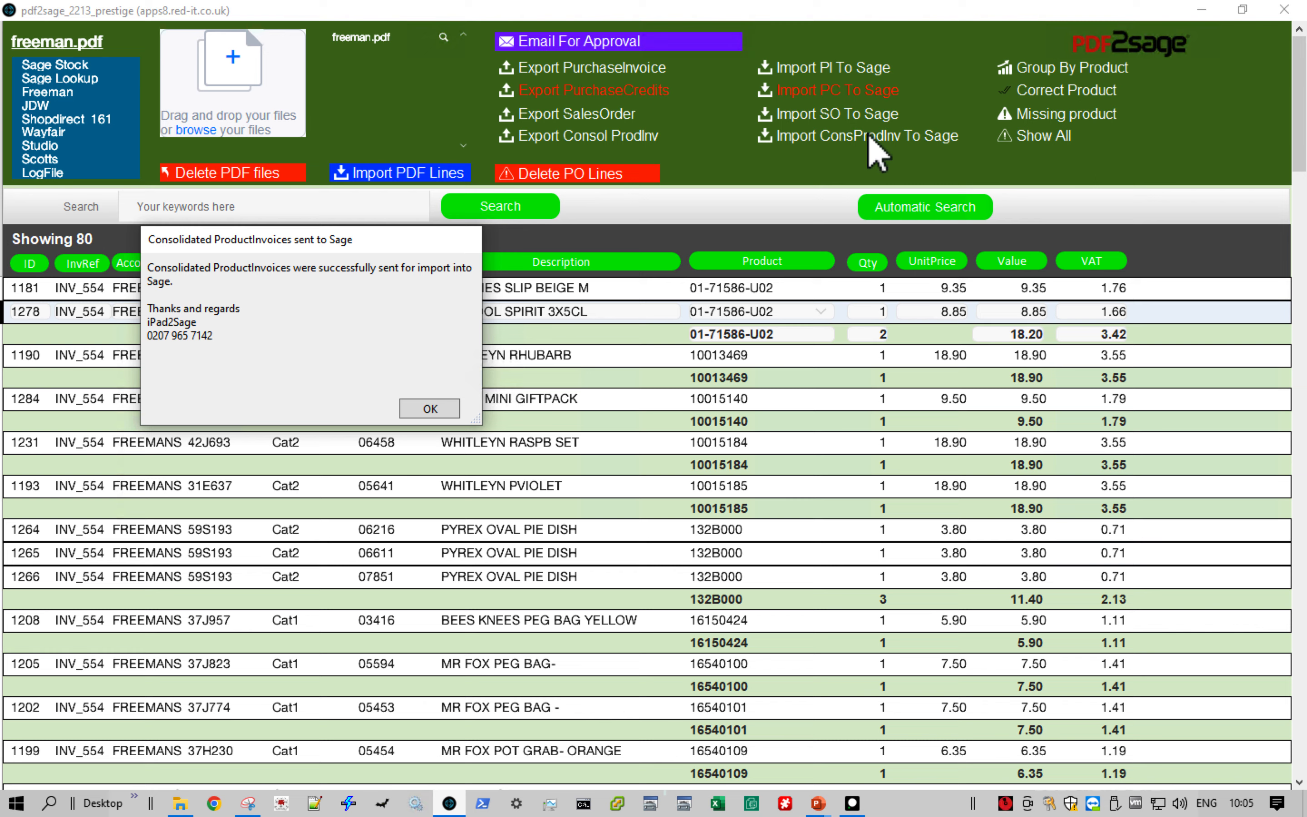
click(440, 409)
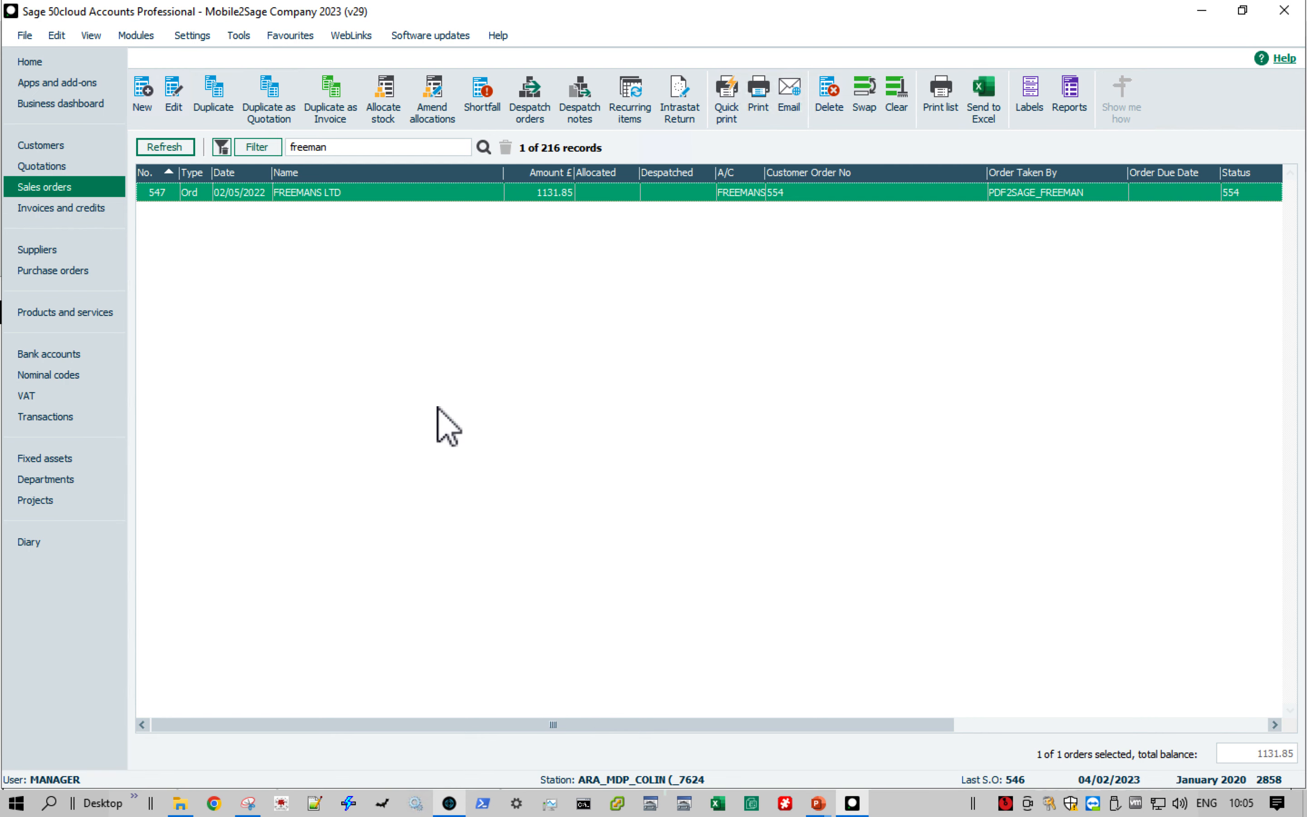
- Search the invoices and credits for FREEMANS, refresh the list and select the FREEMANS LTD invoice
click(88, 210)
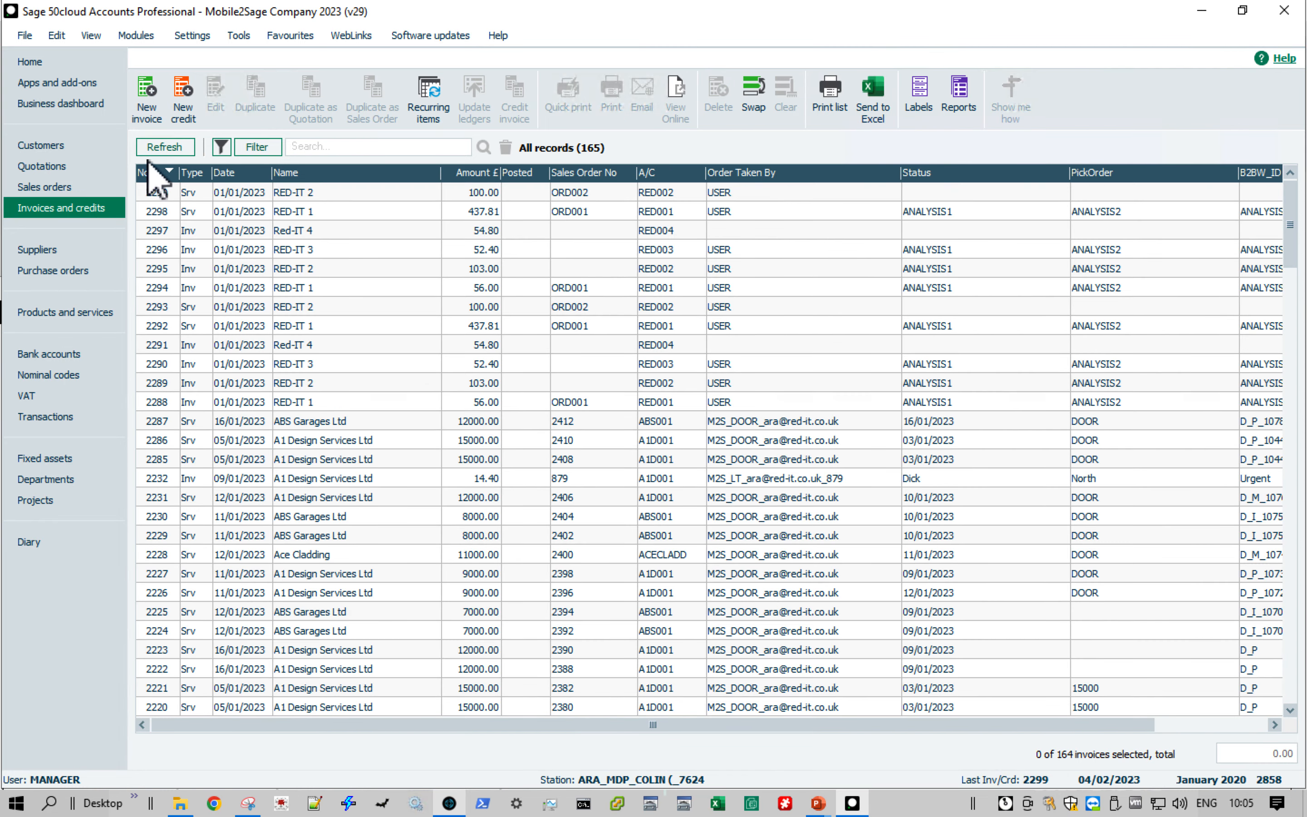
text(FREEMANS)
click(257, 146)
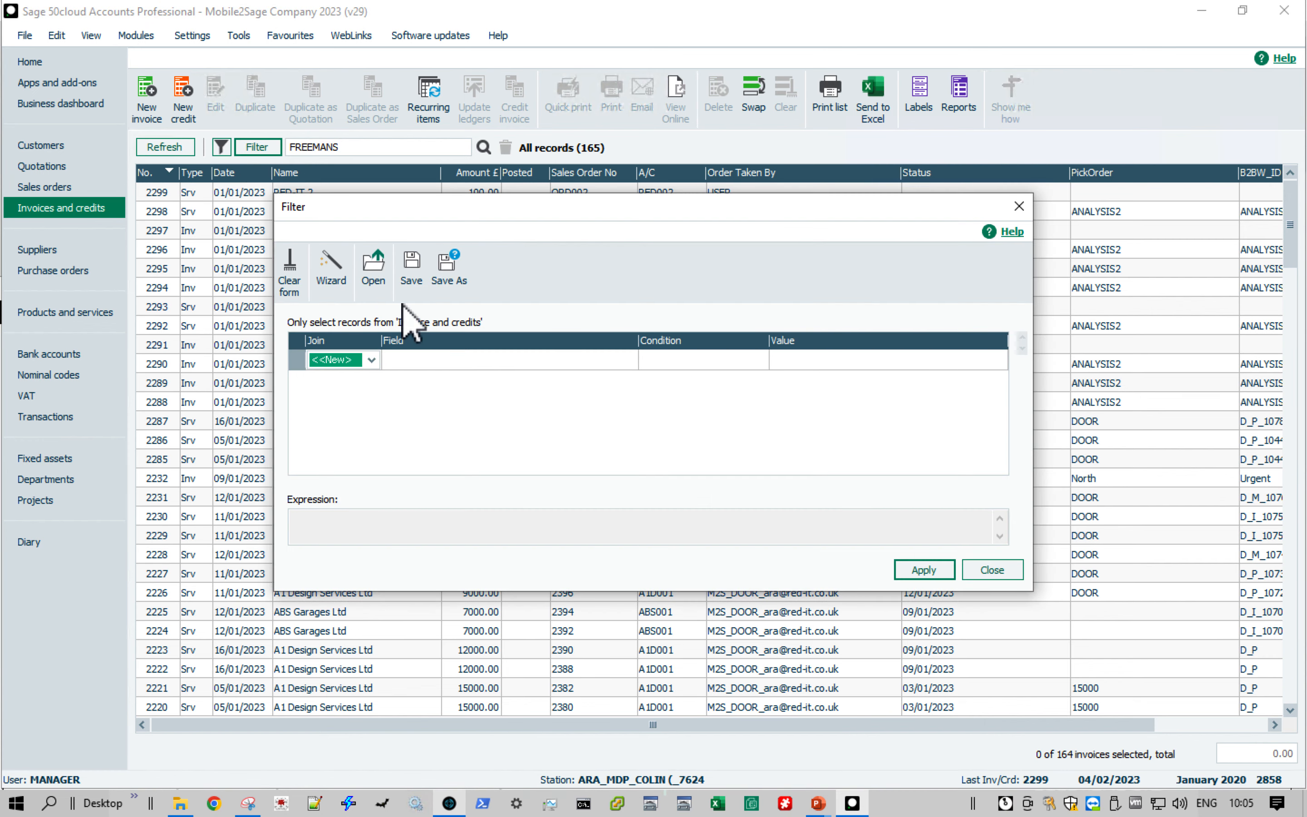
click(991, 570)
click(170, 151)
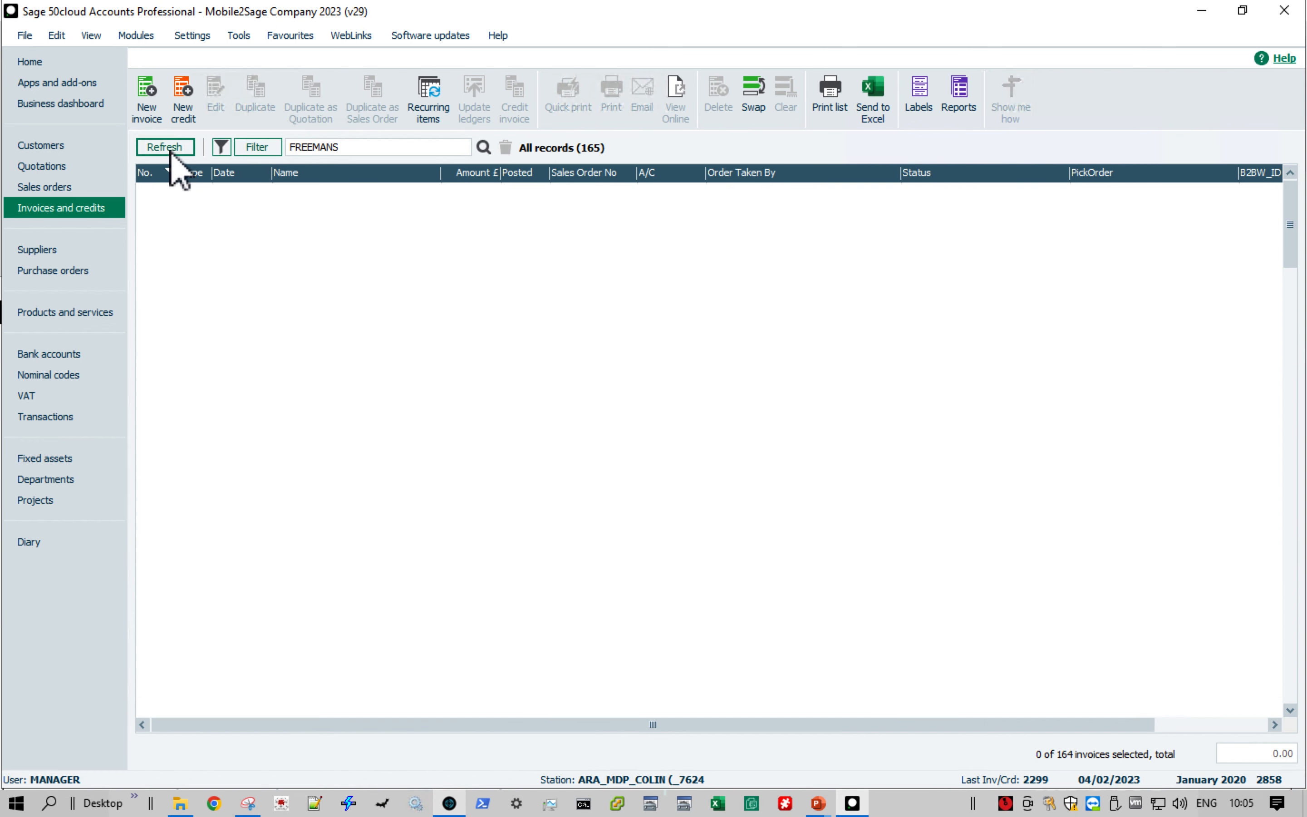
click(215, 192)
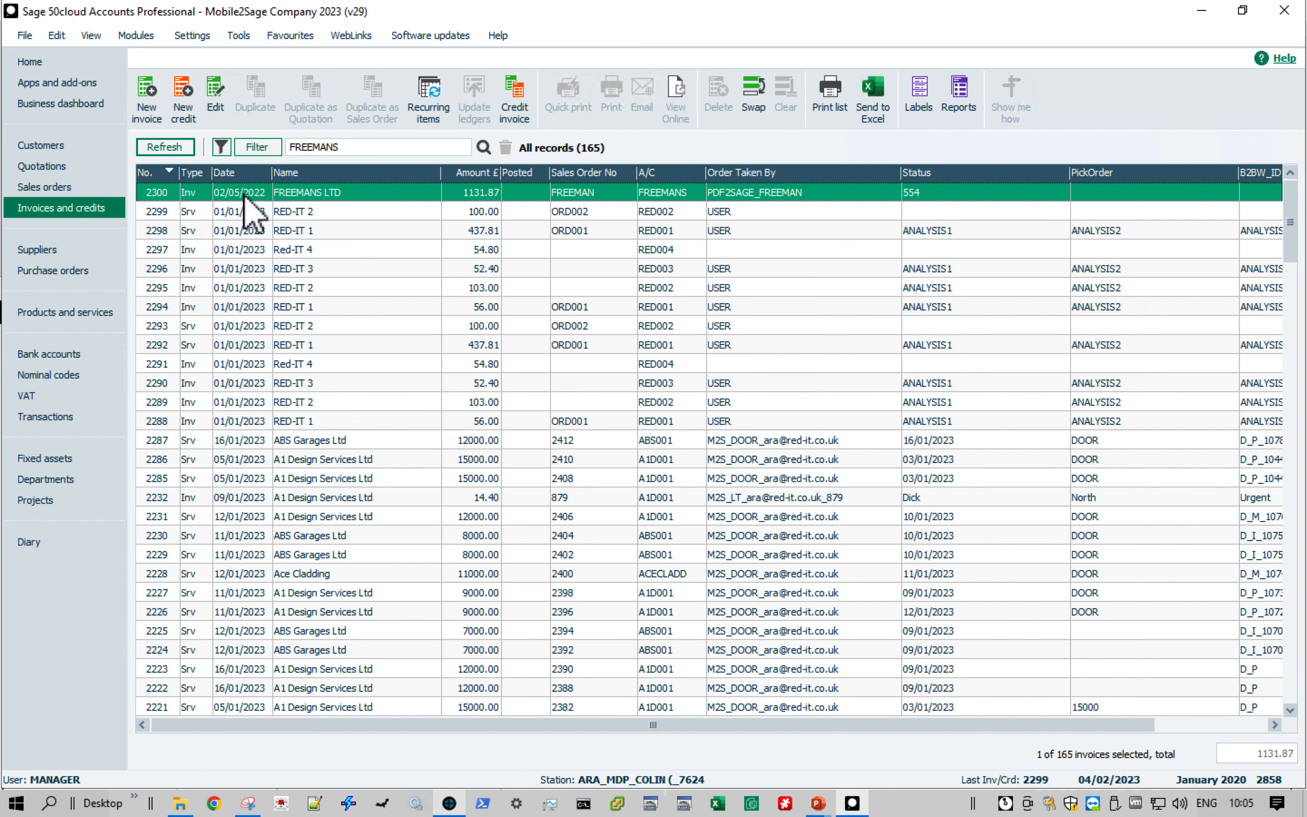
- Open the selected FREEMANS LTD product invoice, review its consolidated item lines down to the last one and close it without saving
click(219, 100)
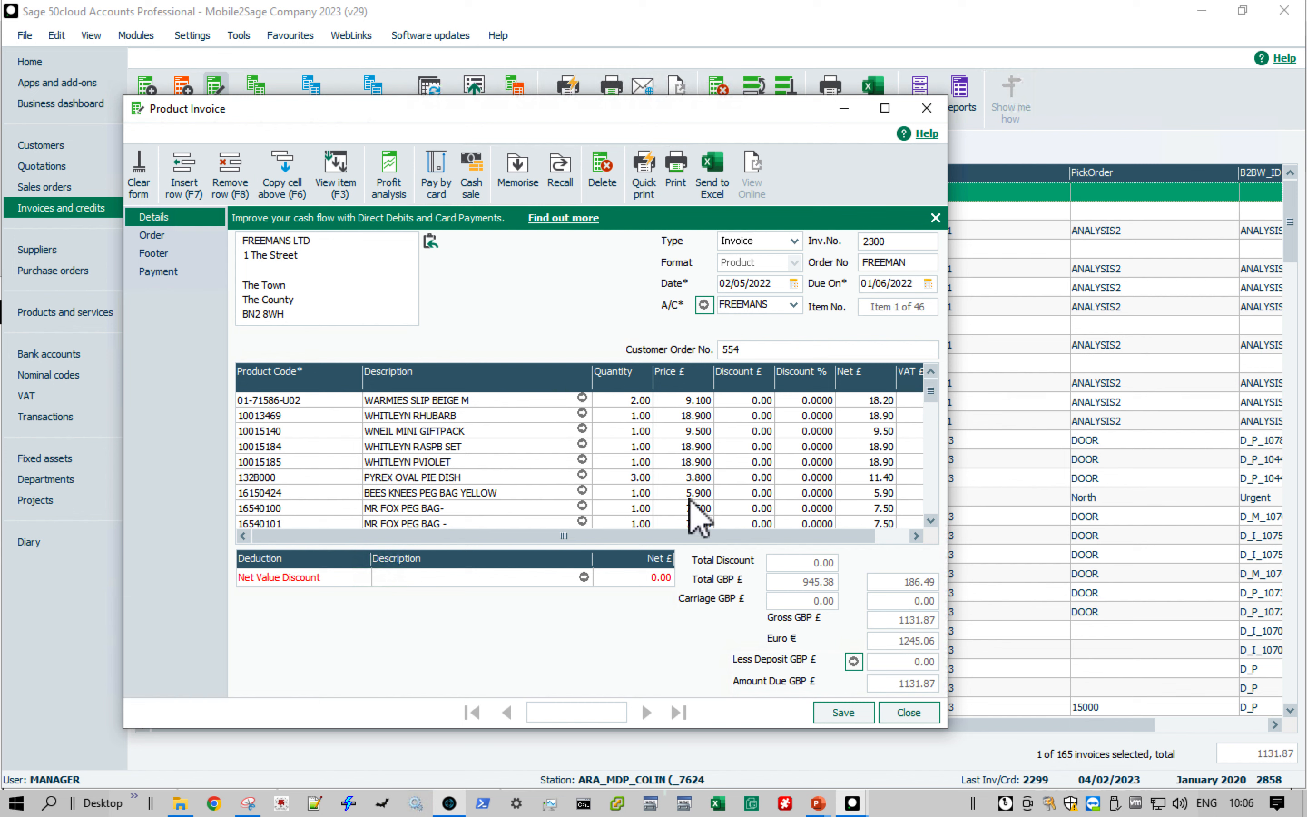
click(932, 494)
click(933, 494)
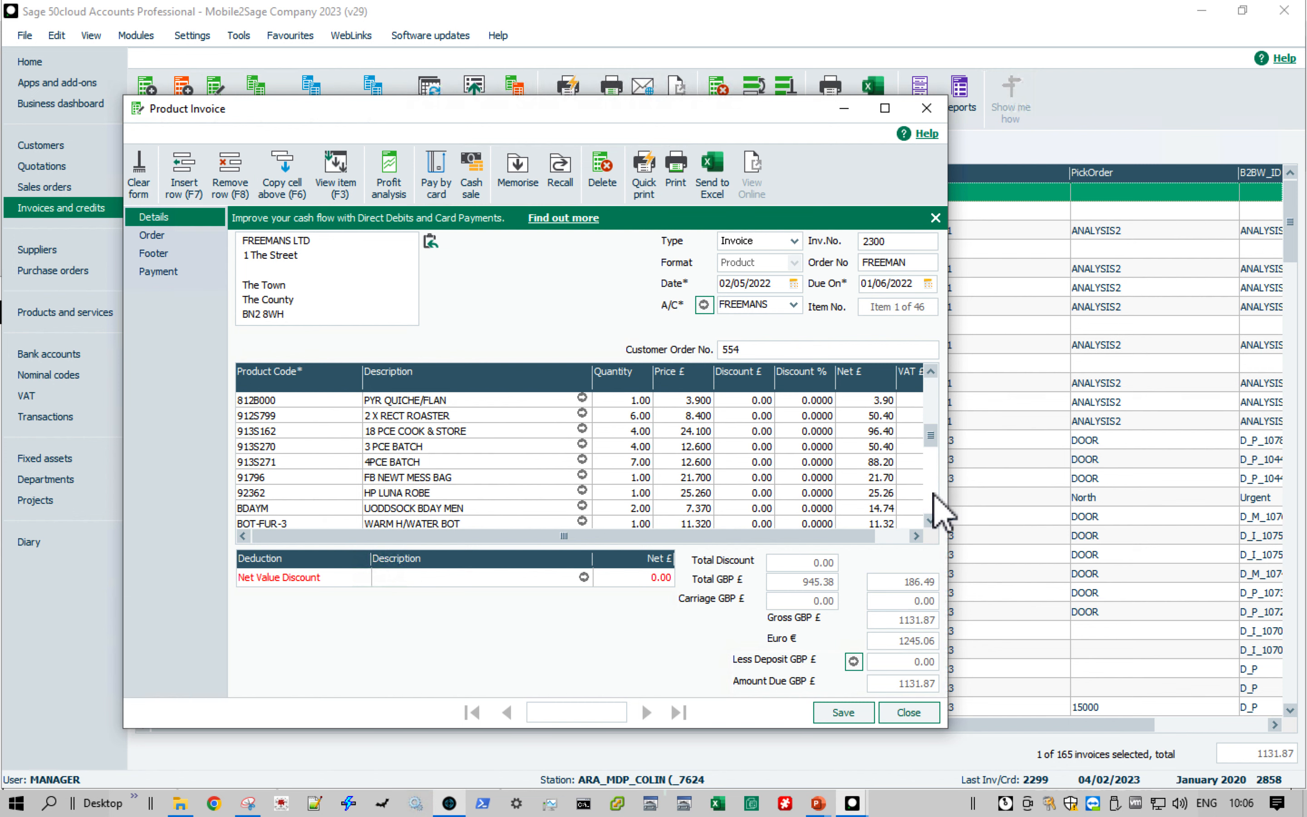
click(932, 494)
click(933, 494)
click(932, 500)
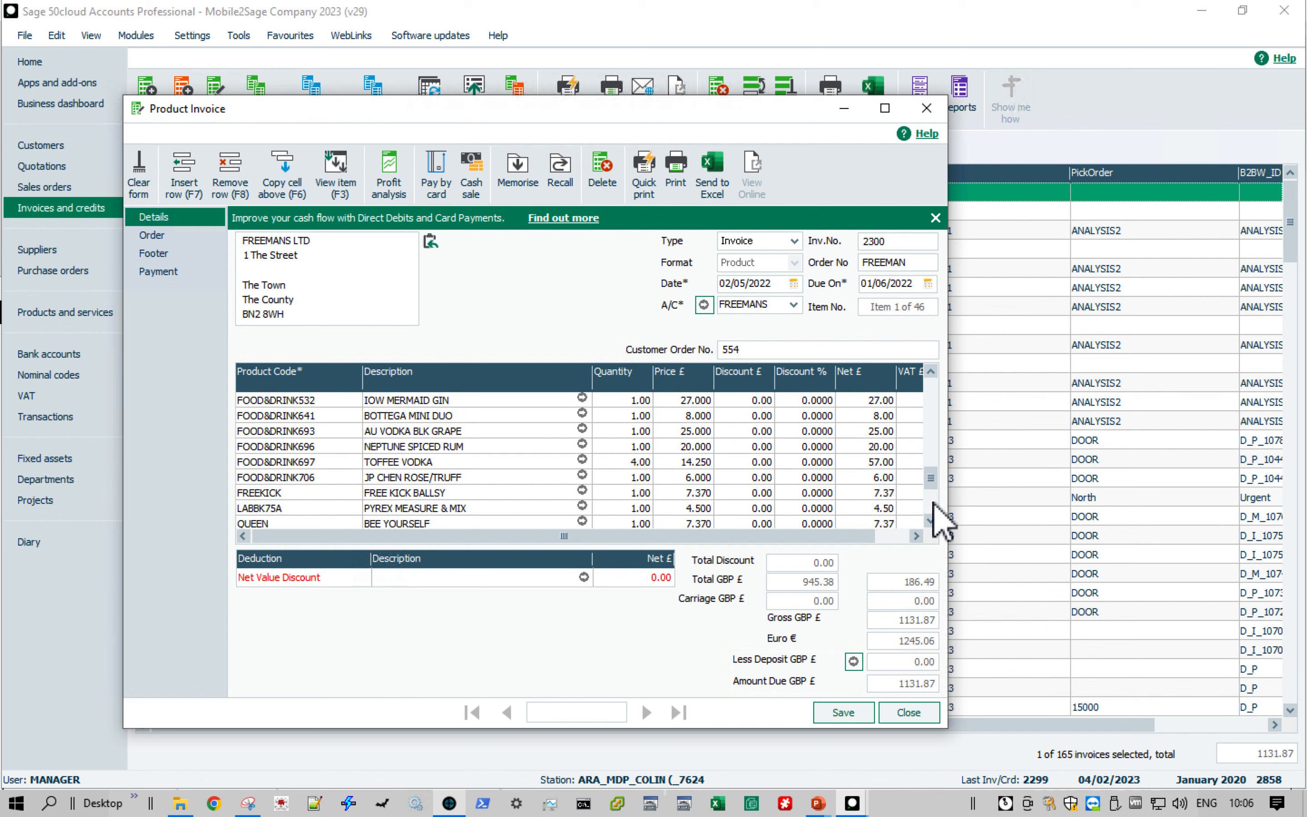
click(933, 503)
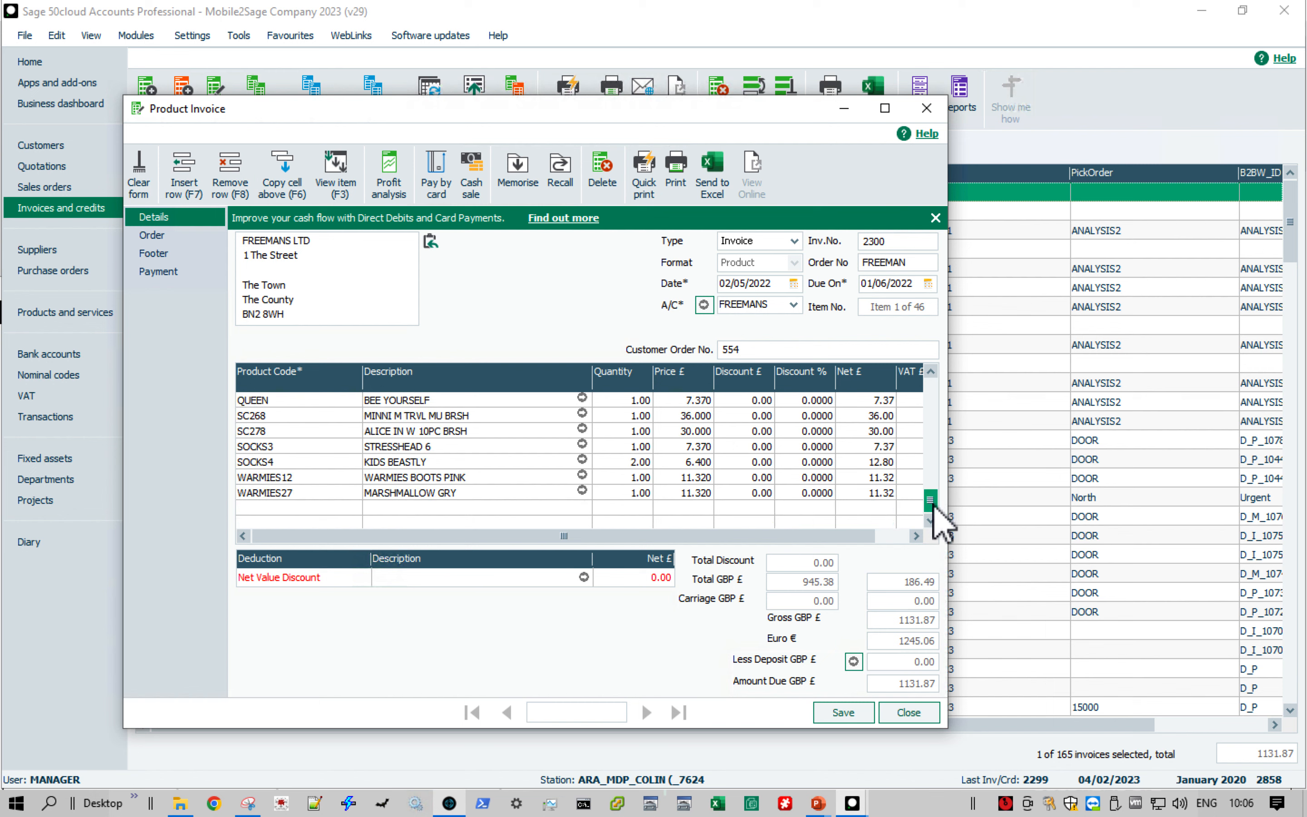
click(908, 712)
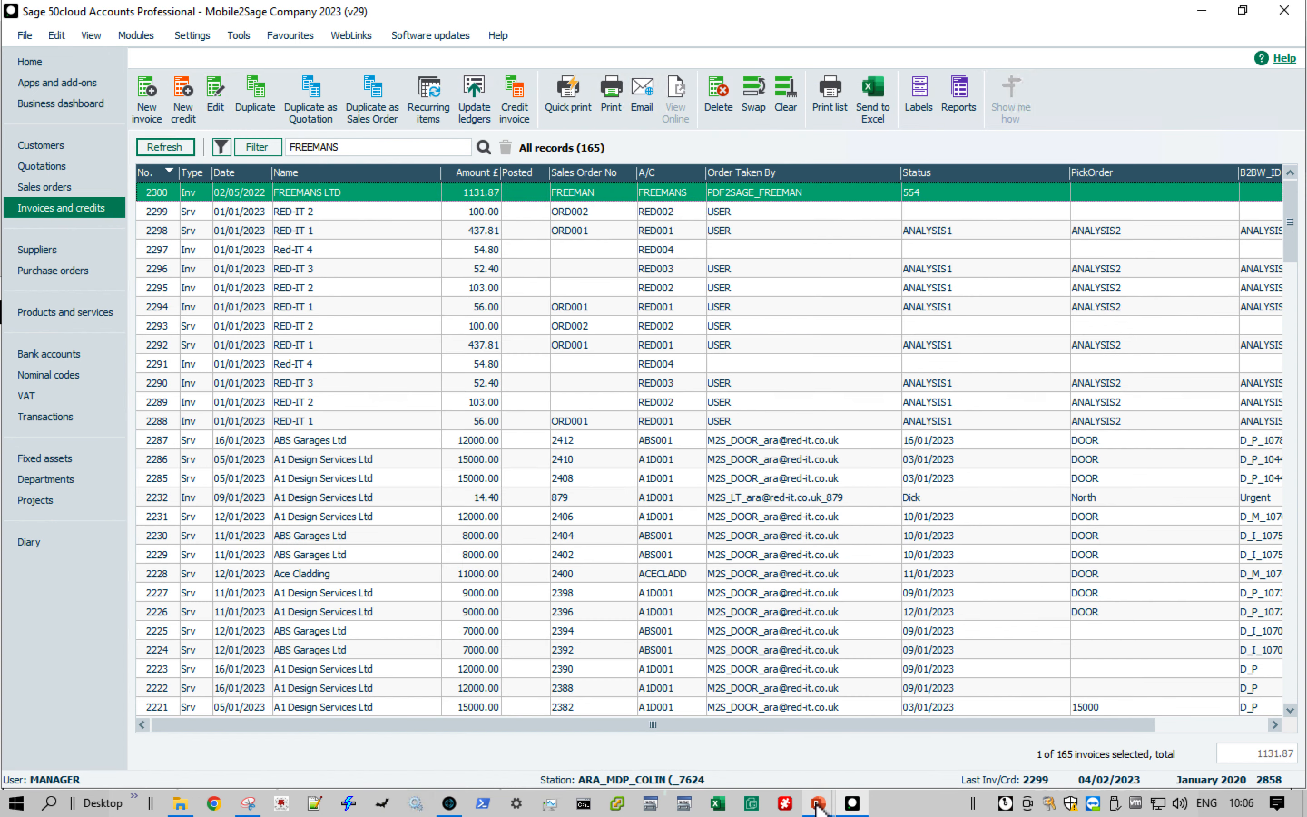
- Switch to the running PowerPoint slide show with the PDF2Sage with Validation slide
mouse_move(818, 805)
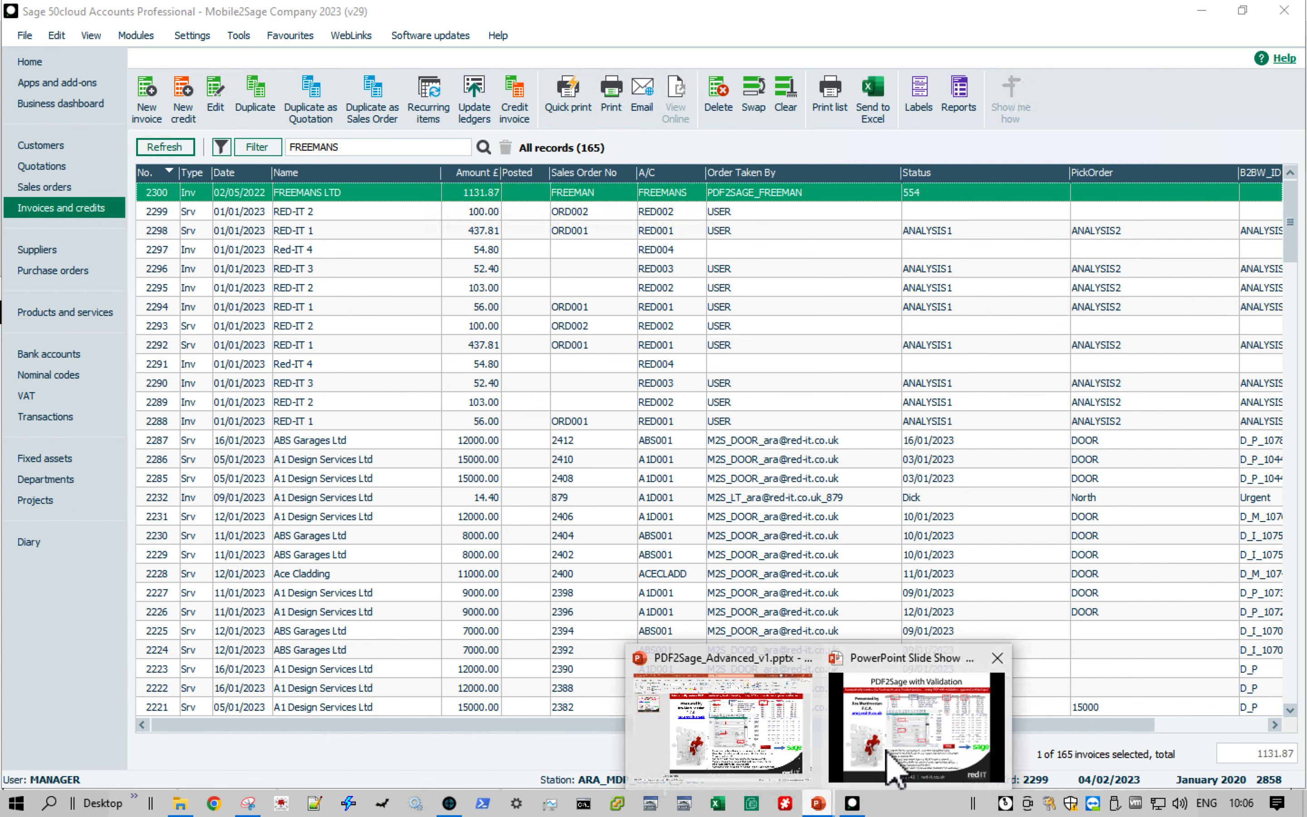
click(895, 772)
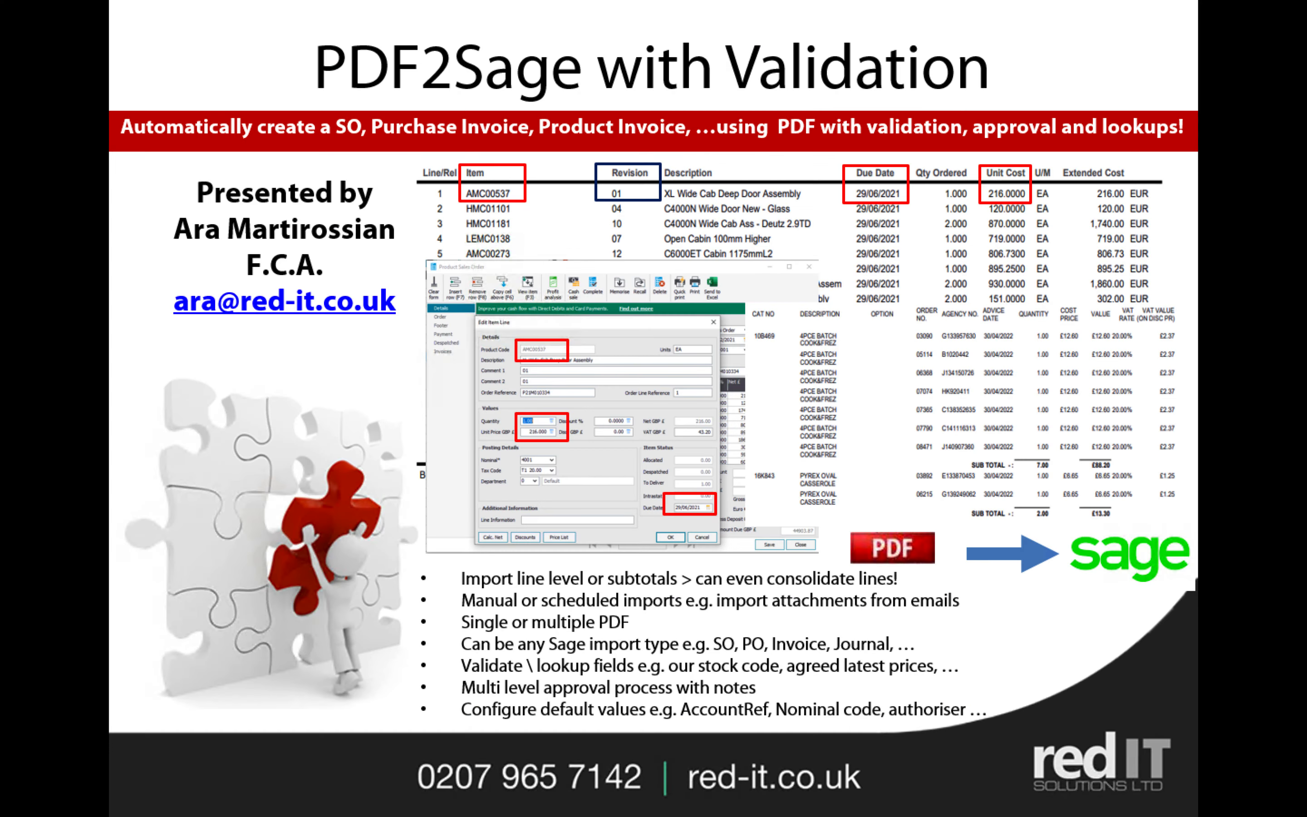